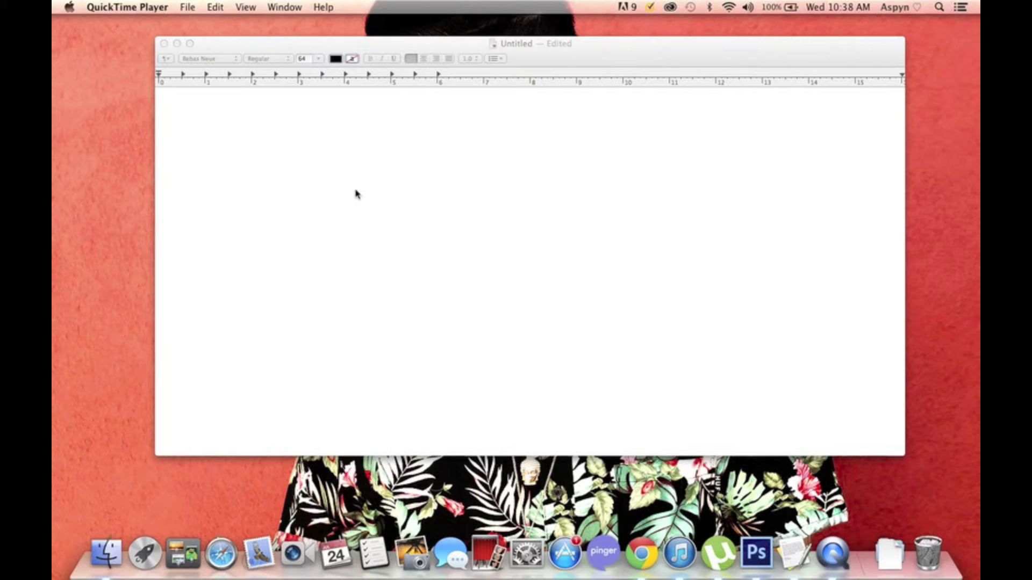
Type the intro note on making GIFs from video and downloading YouTube videos via keepvid
{"action": "left_click", "coordinate": [323, 179]}
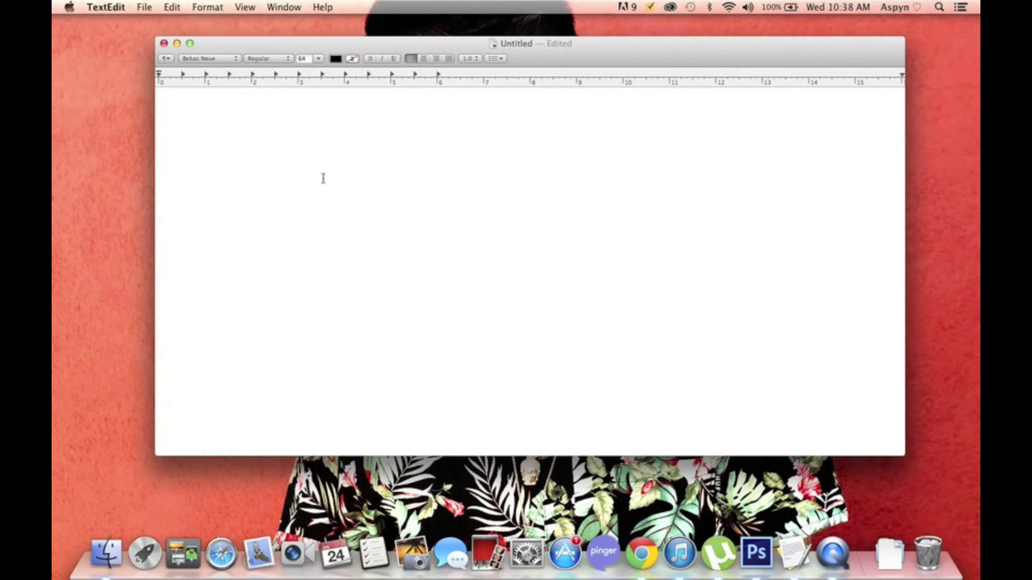
{"action": "type", "text": "I'M SHOWING Y'ALL HOW I"}
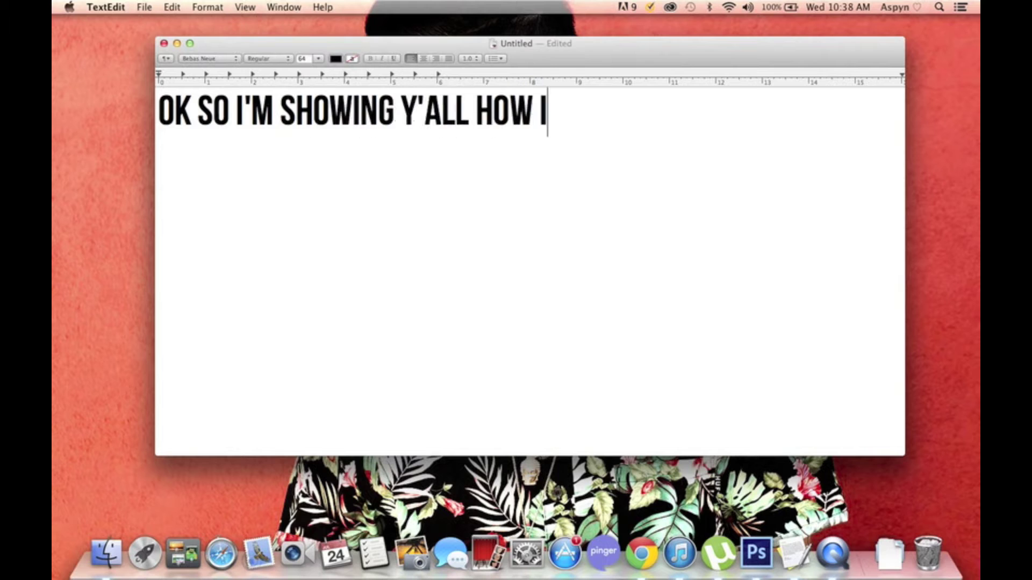
{"action": "type", "text": " MAKE GI"}
{"action": "type", "text": "FS FROM VIDEOS"}
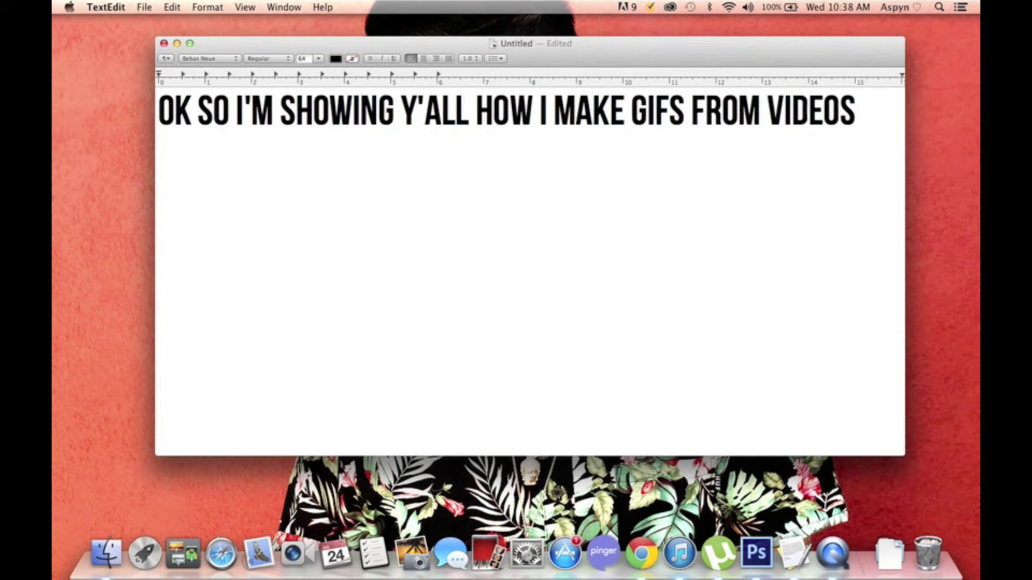
{"action": "type", "text": "YOU'RE USING A PC I"}
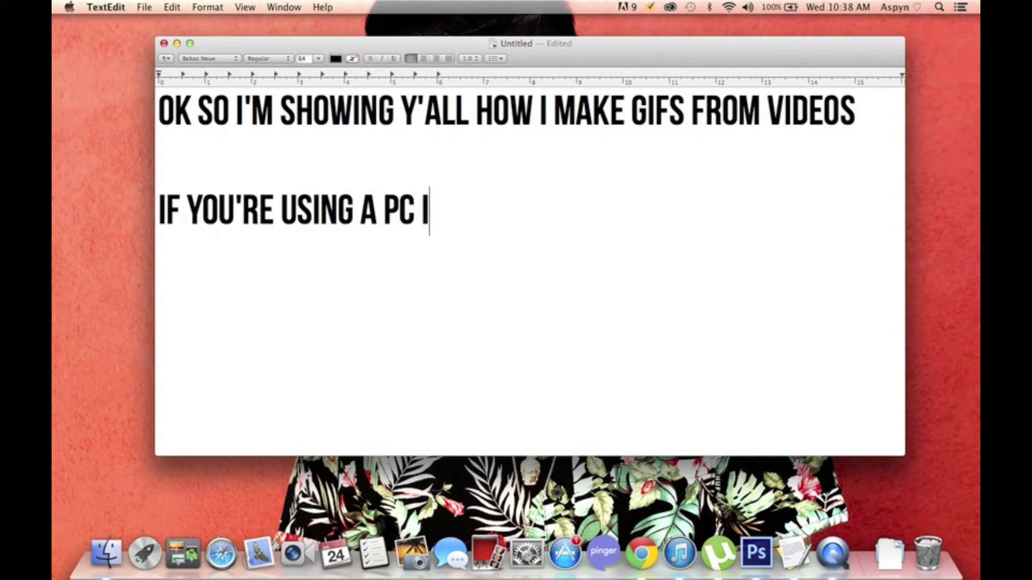
{"action": "type", "text": "T'S COMPLETELY DI"}
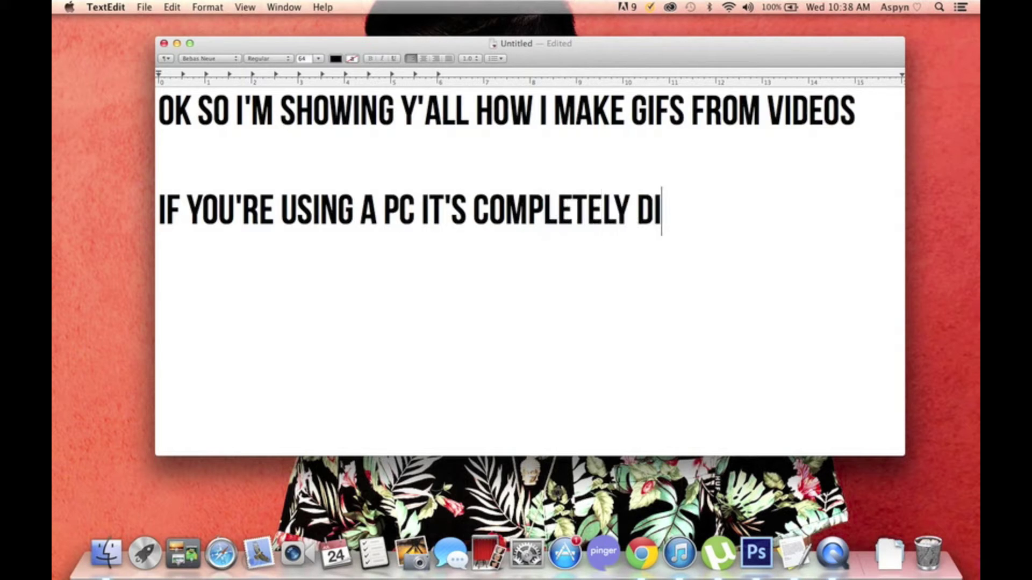
{"action": "type", "text": "FFERENT THAN A "}
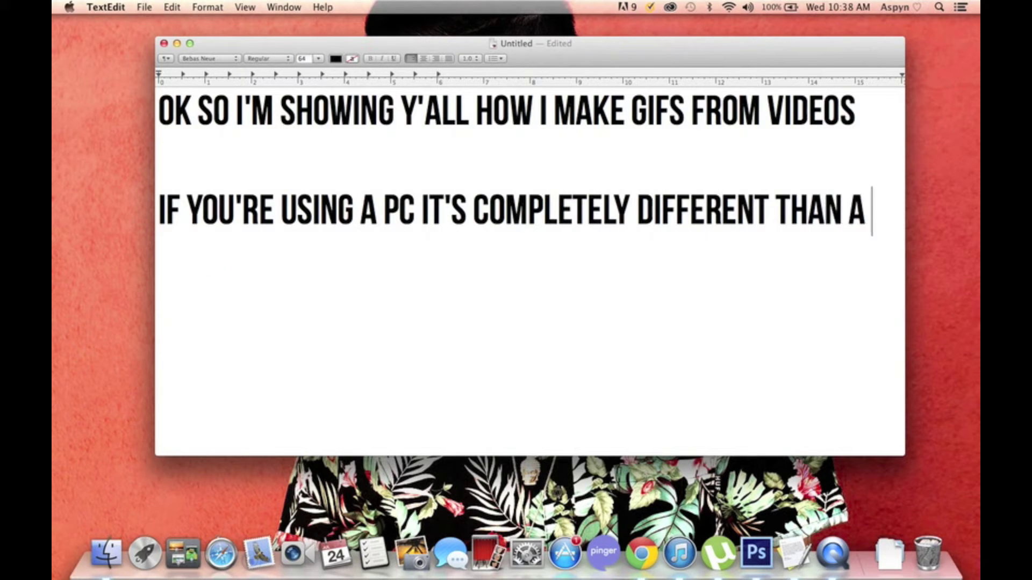
{"action": "type", "text": "MAC SO IF YOU WANT TO DOWNLOA"}
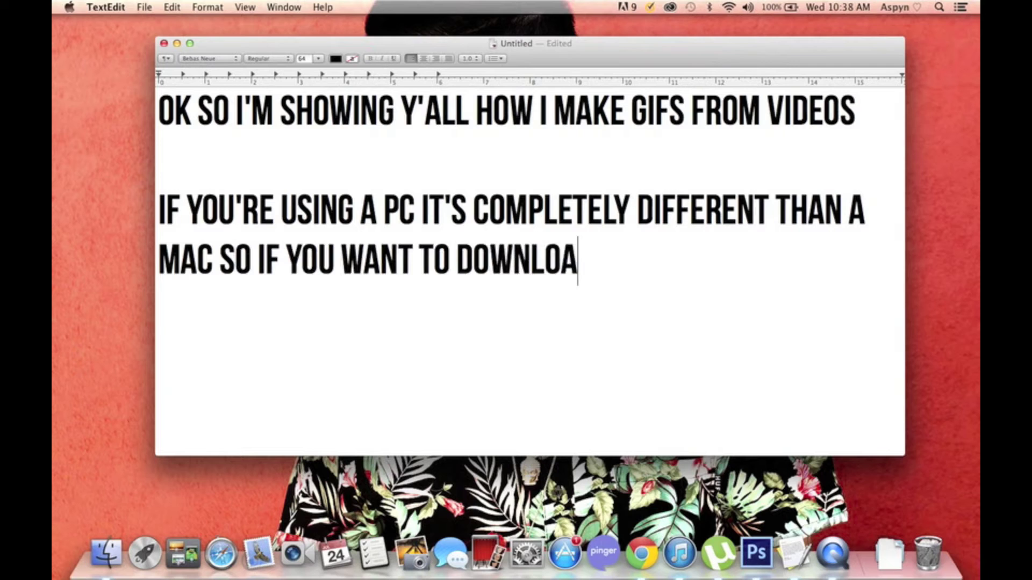
{"action": "type", "text": "D YOUTUBE VIDEOS GO TO "}
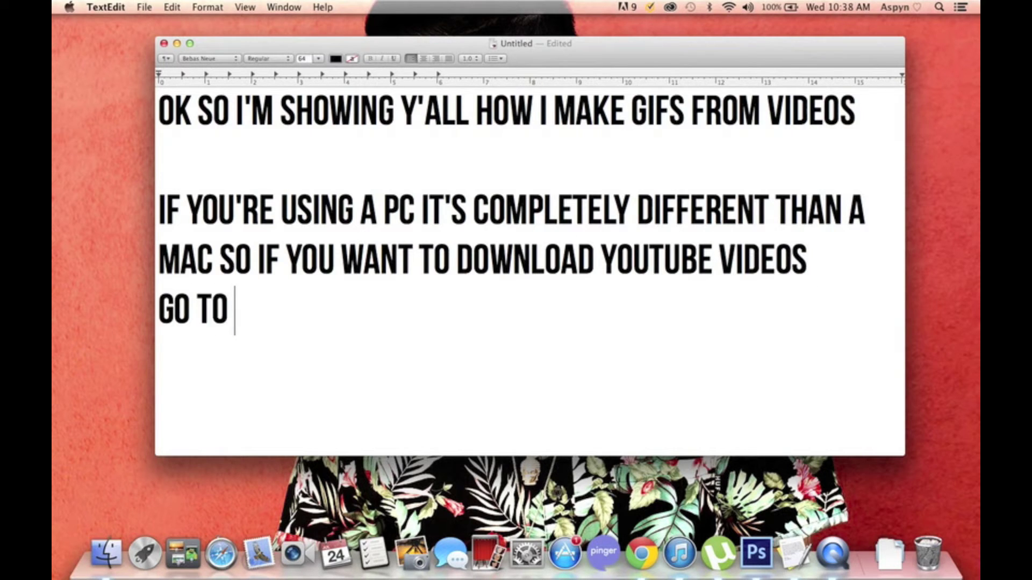
{"action": "type", "text": "KEEPVID.COM AND MAKE SURE IT"}
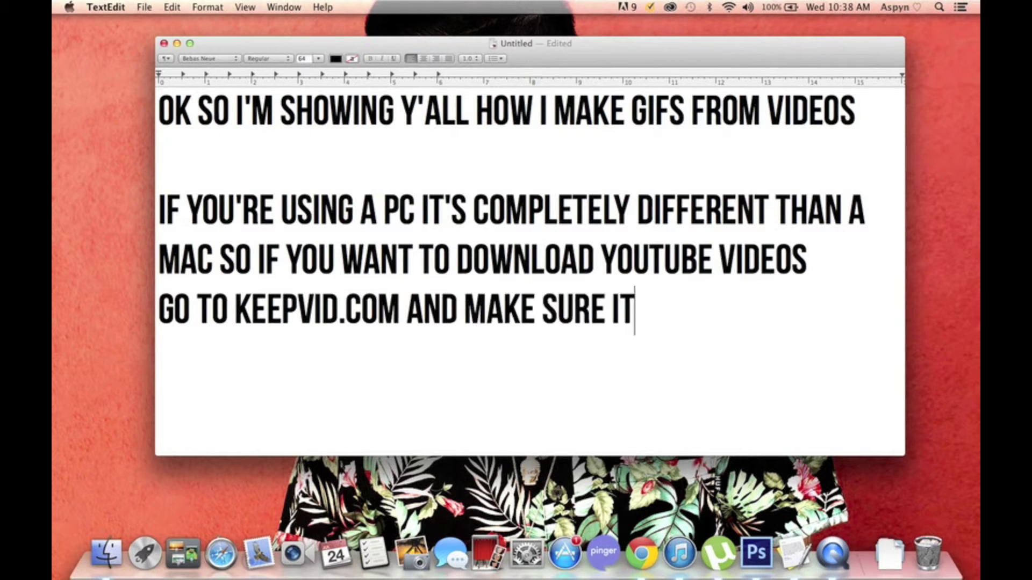
{"action": "type", "text": "'S A MP4 FILE"}
Add notes on opening the file, CS6 layers, and 'OTHER THAN THAT WATCH WHAT I DO'
{"action": "key", "text": "Return"}
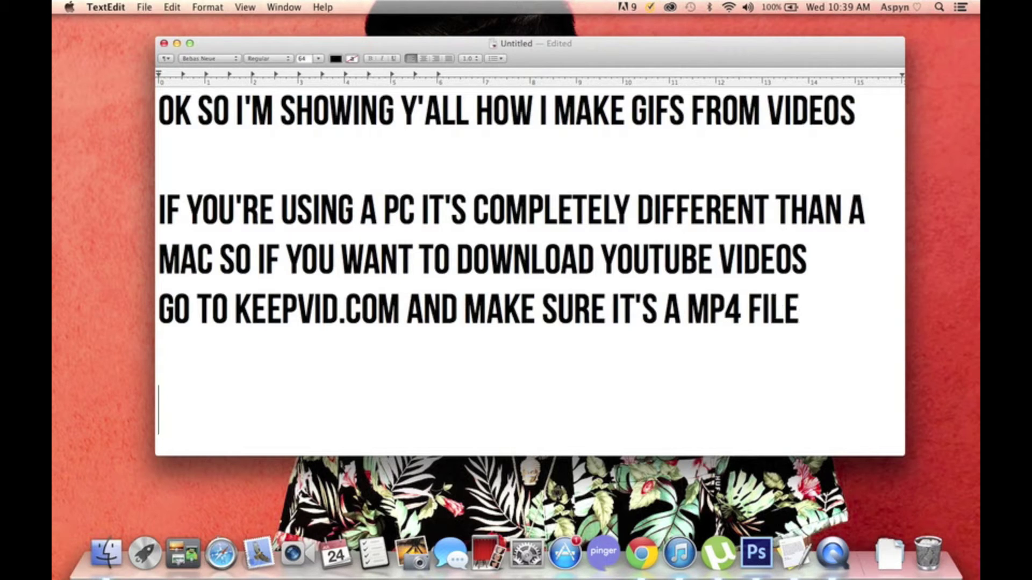
{"action": "type", "text": "TO OPEN IT"}
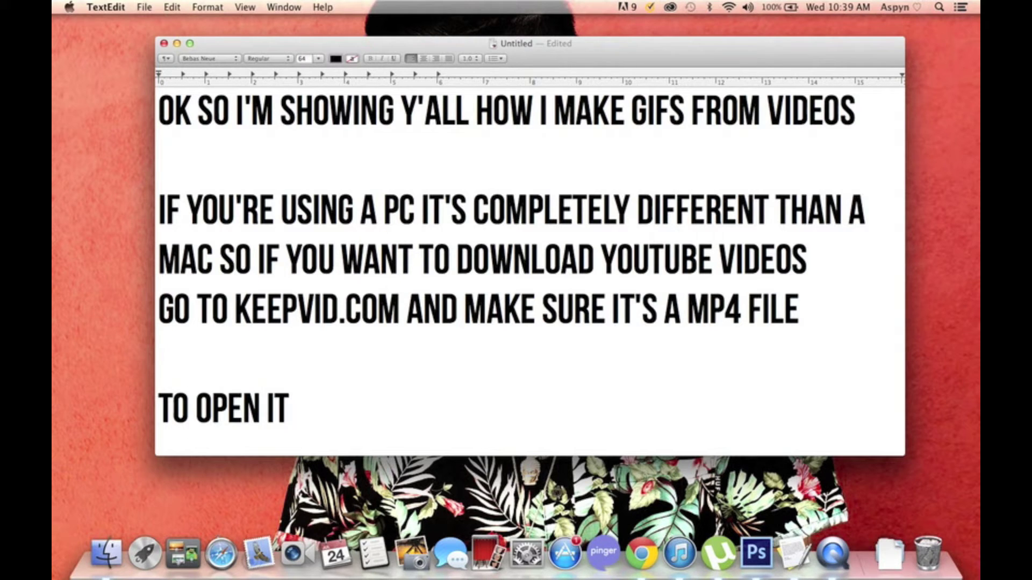
{"action": "type", "text": " YOU MIGHT HAVE TO PUT A "}
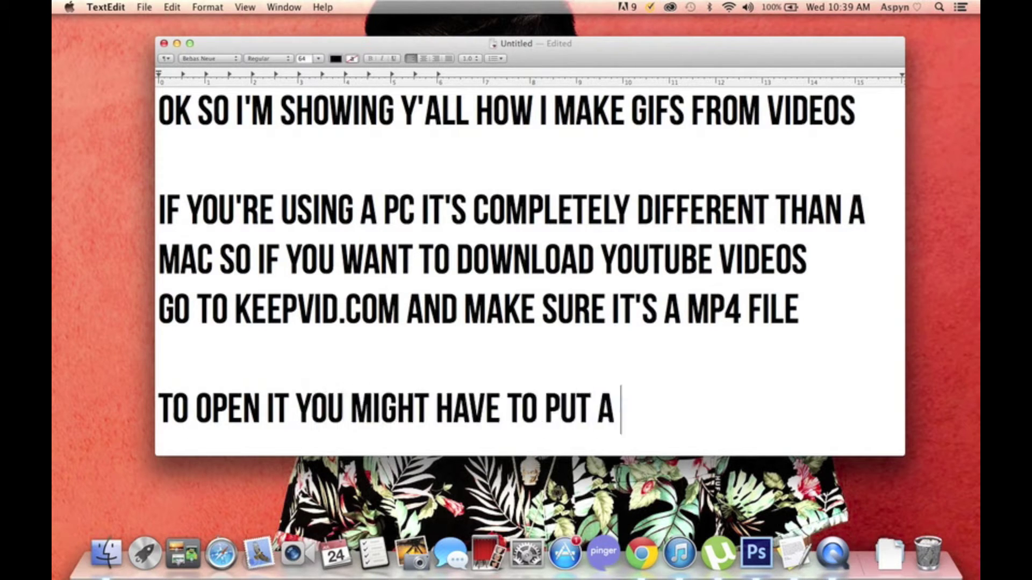
{"action": "type", "text": "* IN THE FILE NAME OR"}
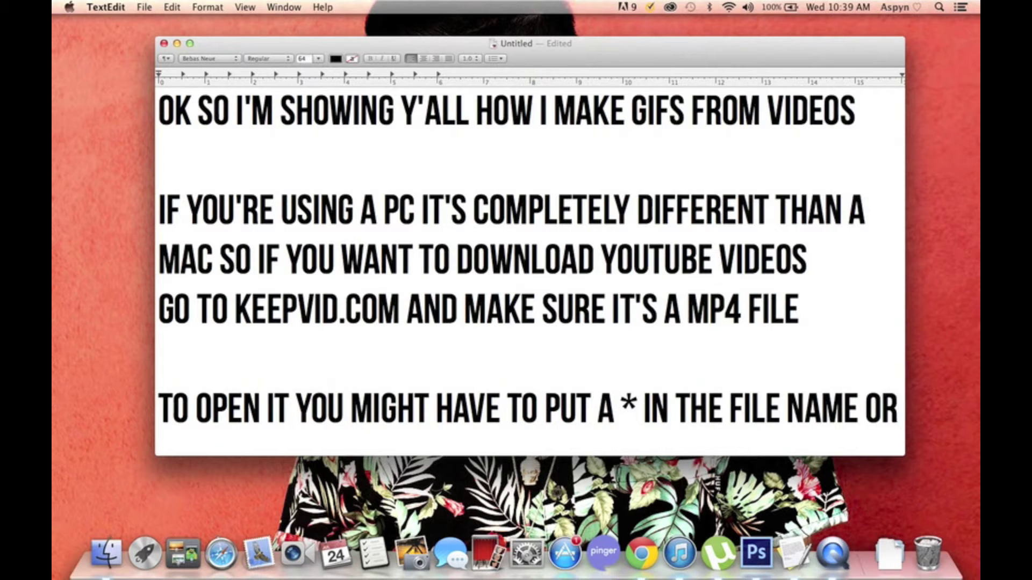
{"action": "type", "text": "S"}
{"action": "key", "text": "BackSpace"}
{"action": "type", "text": "SEARCH BAR FOR"}
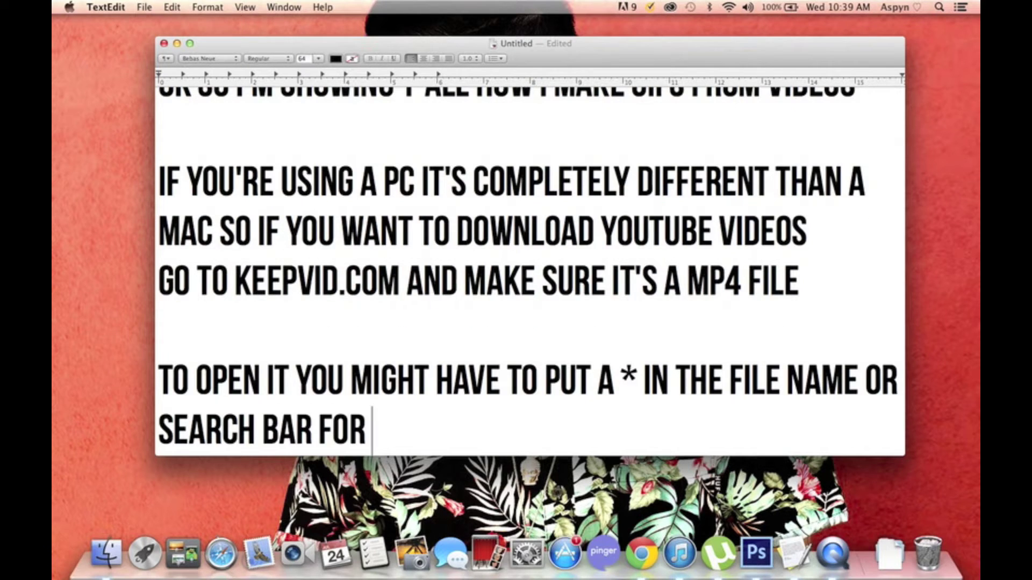
{"action": "type", "text": " THE VIDEOS TO POP UP"}
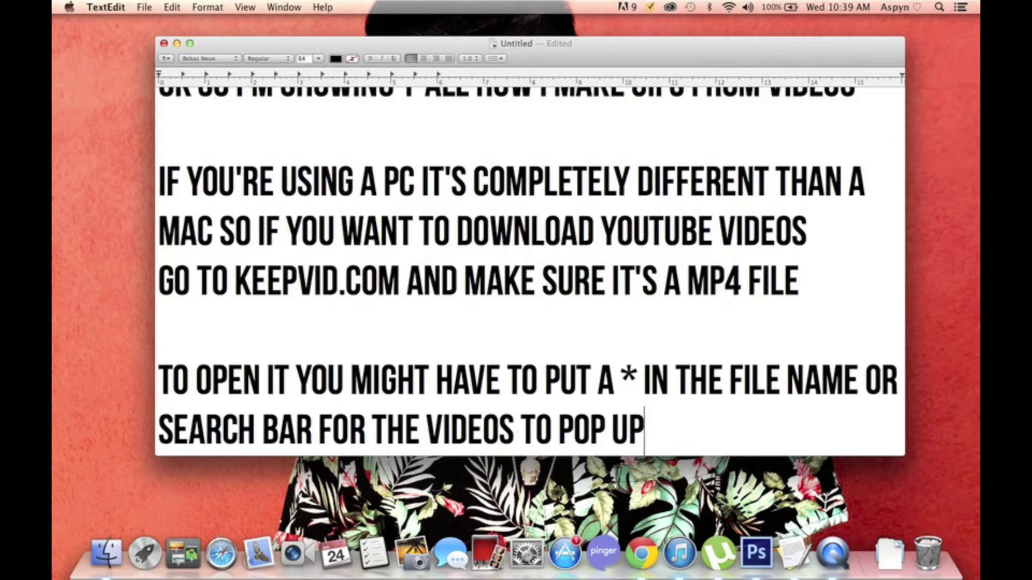
{"action": "key", "text": "Return"}
{"action": "key", "text": "Return"}
{"action": "type", "text": "ALSO SINCE I'M USING "}
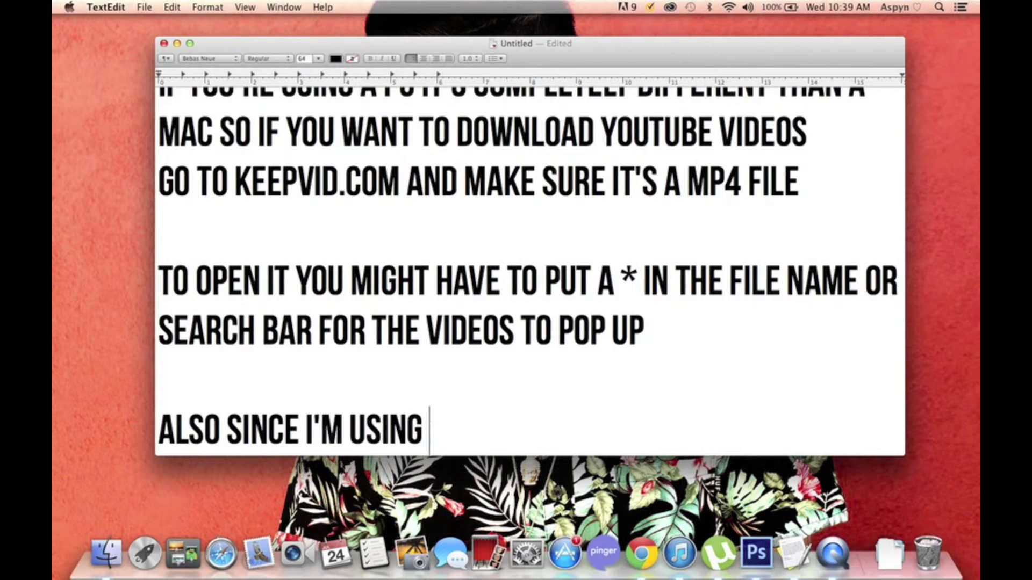
{"action": "type", "text": "CS6 IT DOESNT MAKE "}
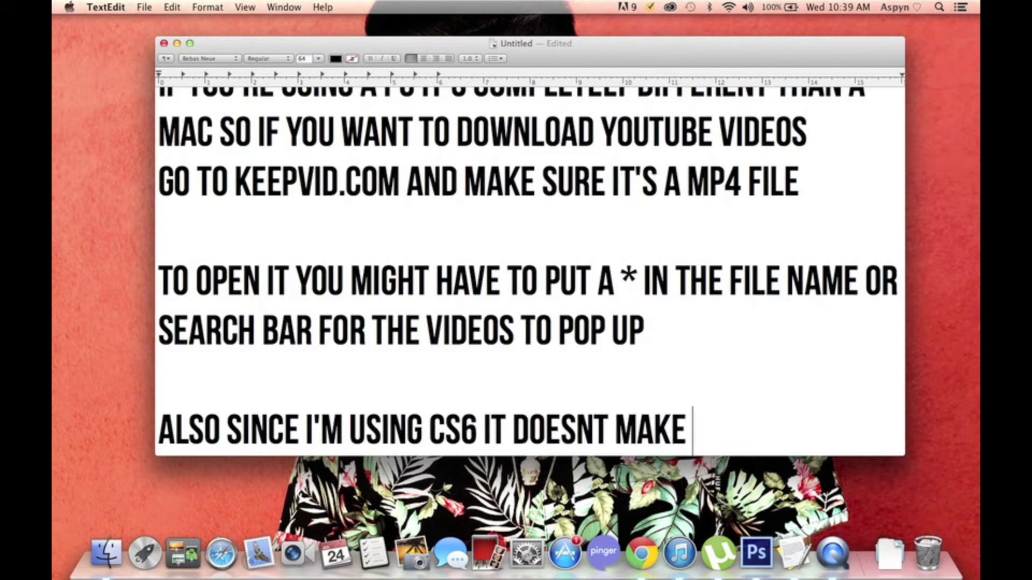
{"action": "type", "text": "ME USE THE SHIFT KEY TO GET"}
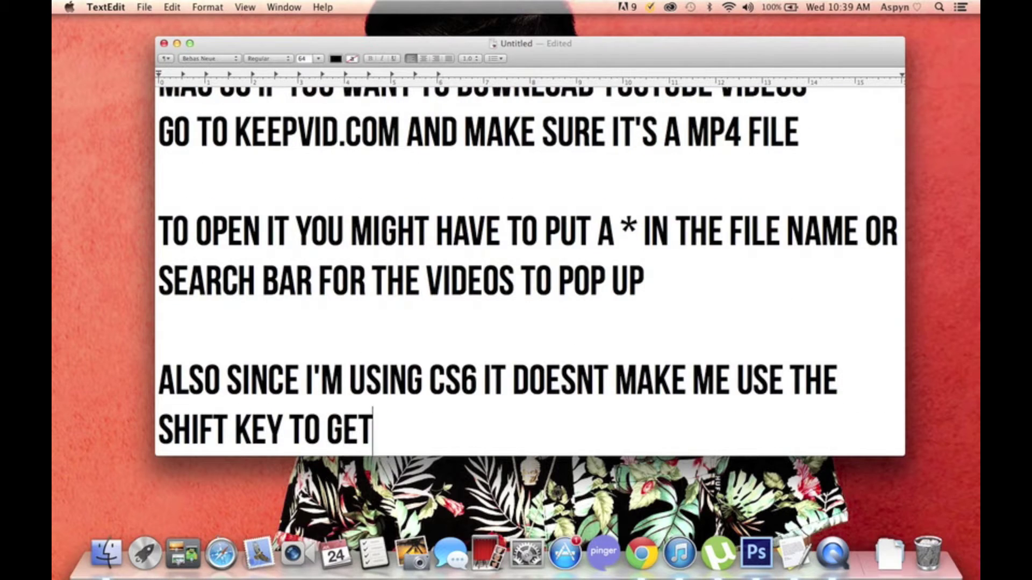
{"action": "type", "text": " MY LAYERS SO REMEMBER"}
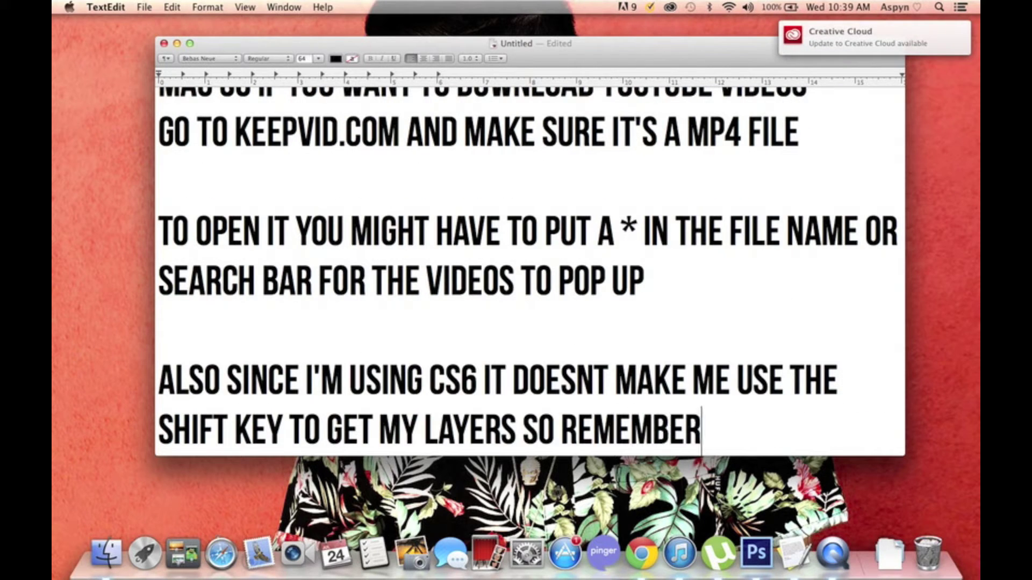
{"action": "type", "text": " IF YOU"}
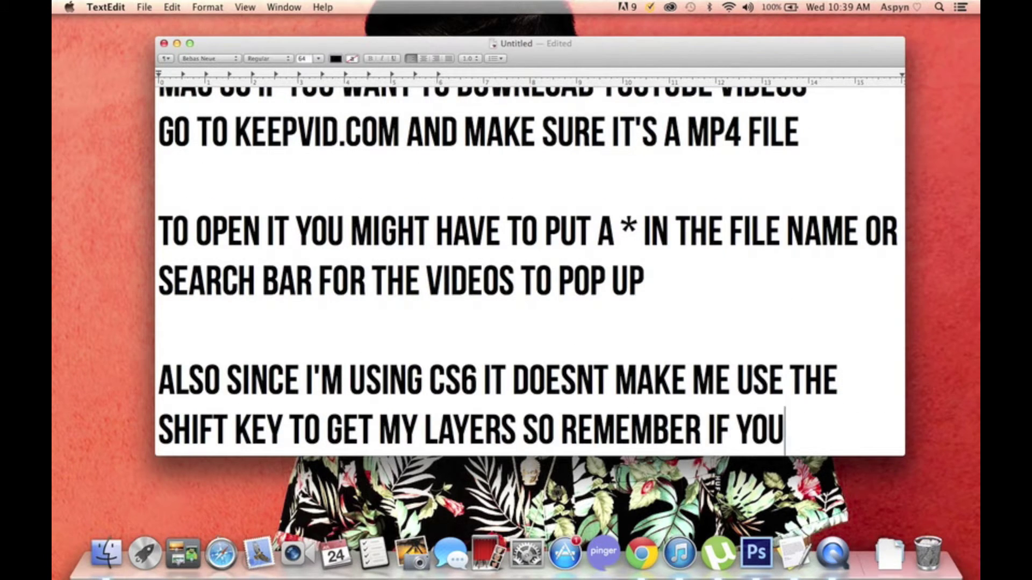
{"action": "type", "text": " WANT TO GET LAYERS USE THE "}
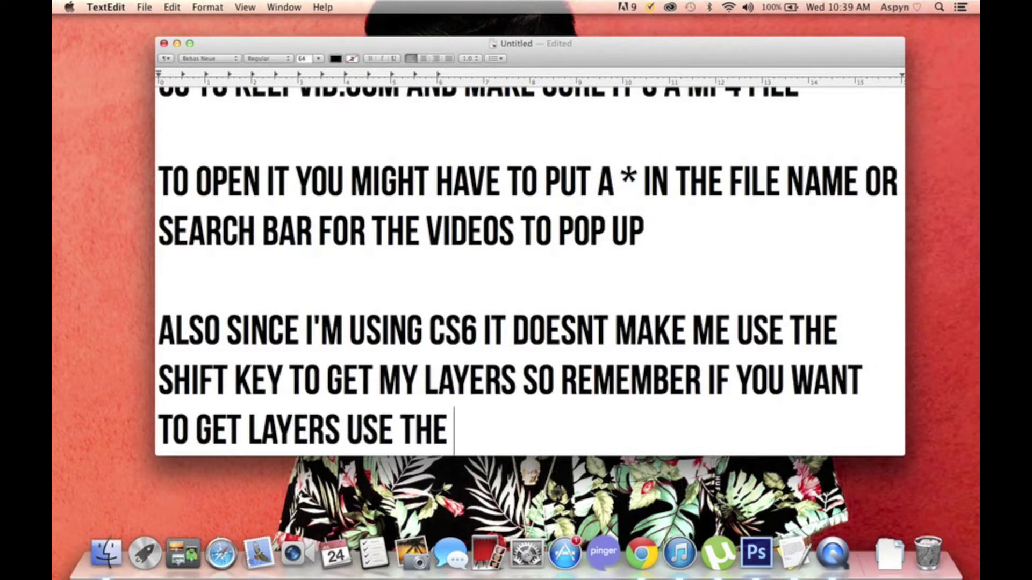
{"action": "type", "text": "SHIFT KEY"}
{"action": "key", "text": "Return"}
{"action": "key", "text": "Return"}
{"action": "type", "text": "OT"}
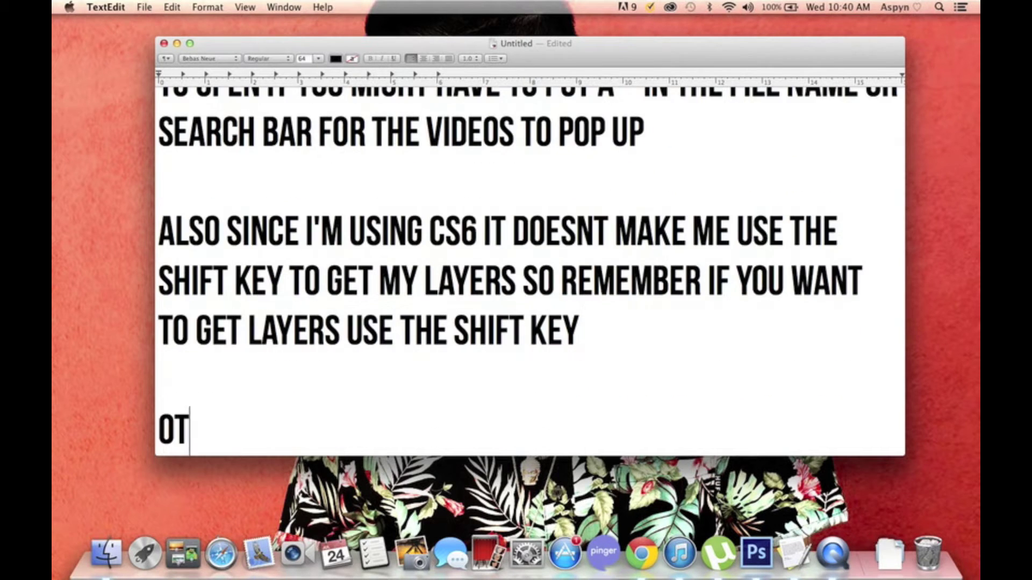
{"action": "type", "text": "HER THAN THAT WATCH WHAT I DO"}
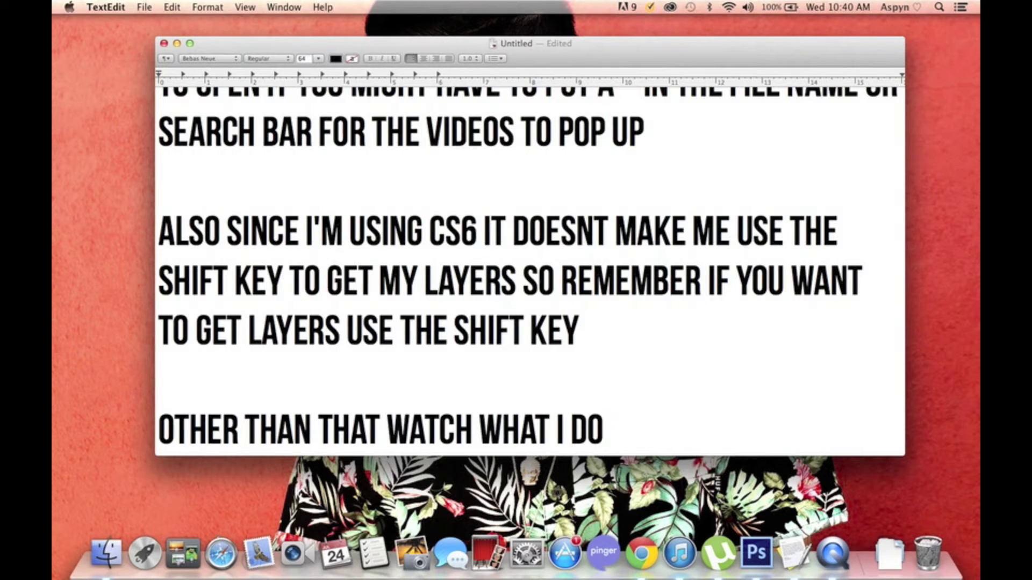
Switch to Photoshop and start File > Import > Video Frames to Layers
{"action": "left_click", "coordinate": [755, 574]}
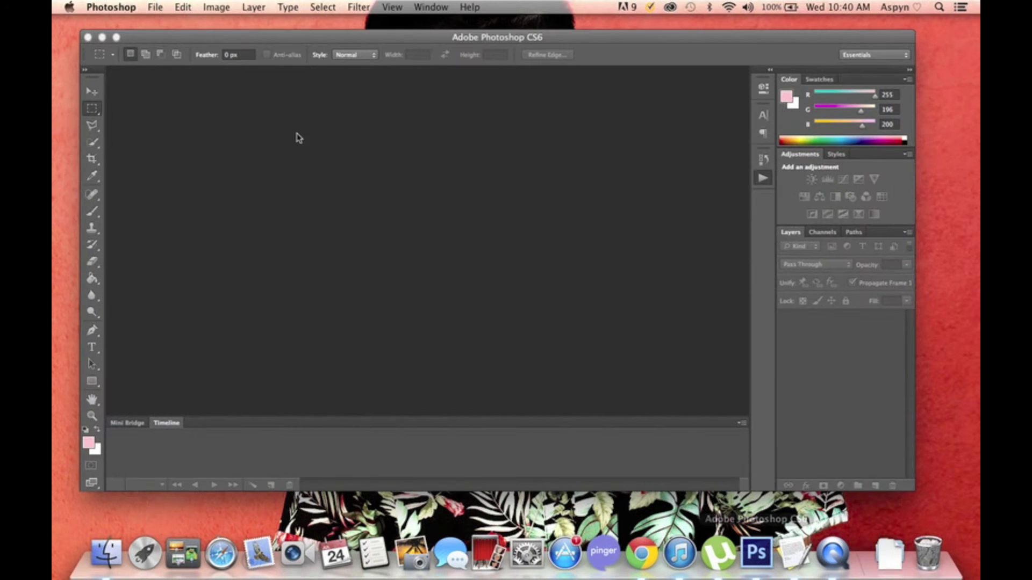
{"action": "left_click", "coordinate": [159, 7]}
{"action": "mouse_move", "coordinate": [170, 243]}
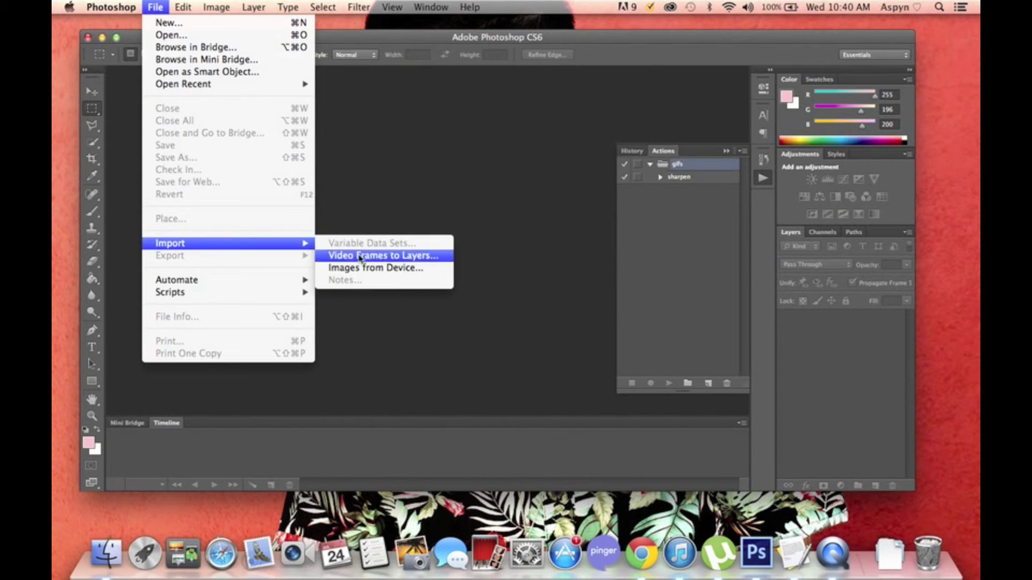
{"action": "left_click", "coordinate": [360, 256]}
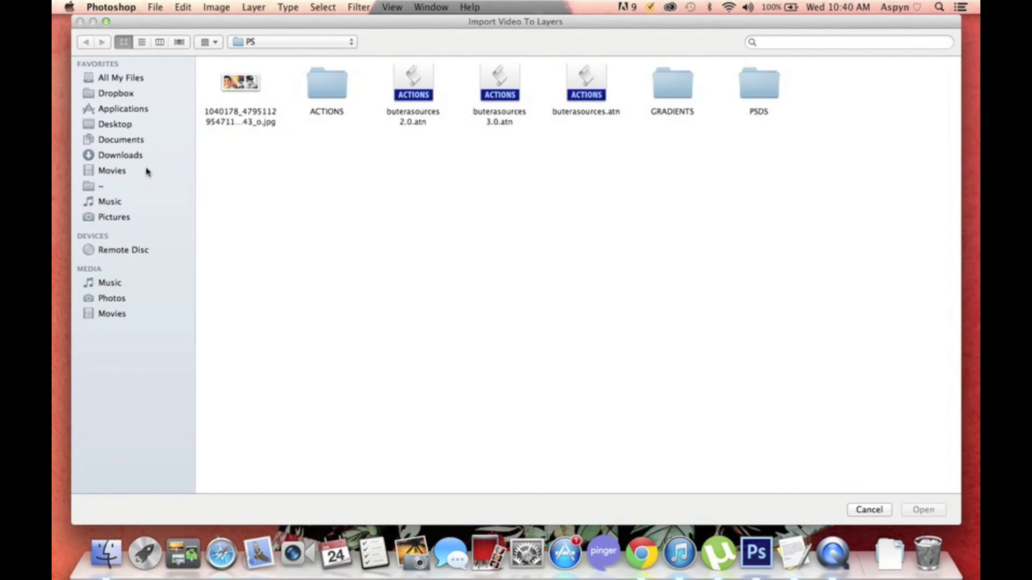
Choose tmillls.mp4 at the bottom of the Movies folder for import
{"action": "left_click", "coordinate": [113, 171]}
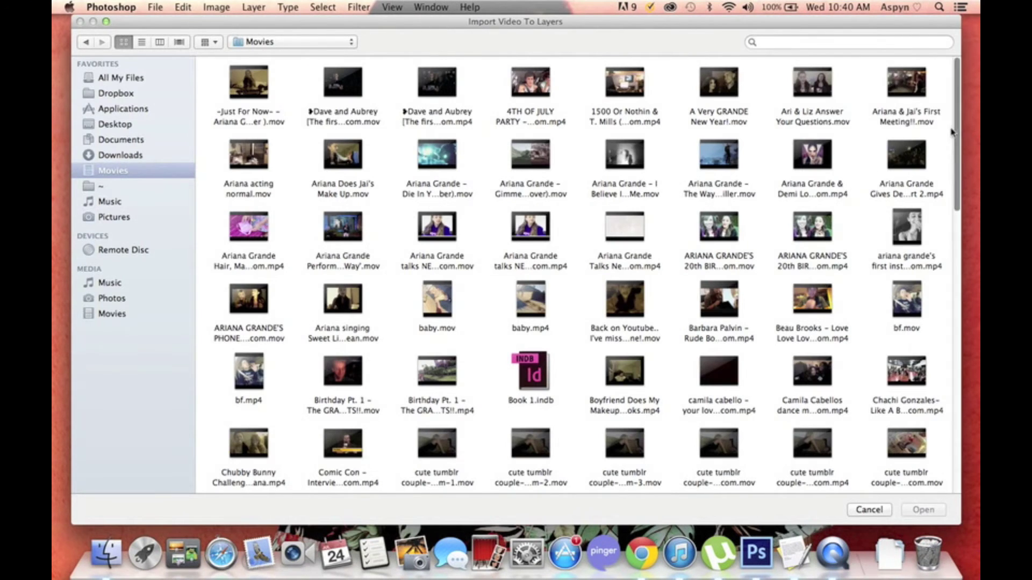
{"action": "left_click_drag", "start_coordinate": [956, 129], "coordinate": [961, 430]}
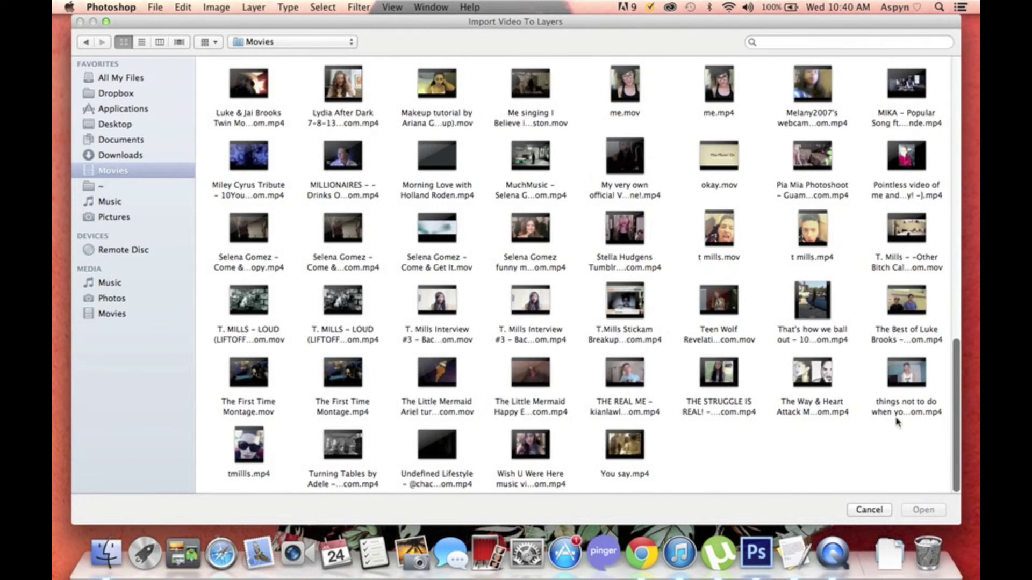
{"action": "double_click", "coordinate": [259, 435]}
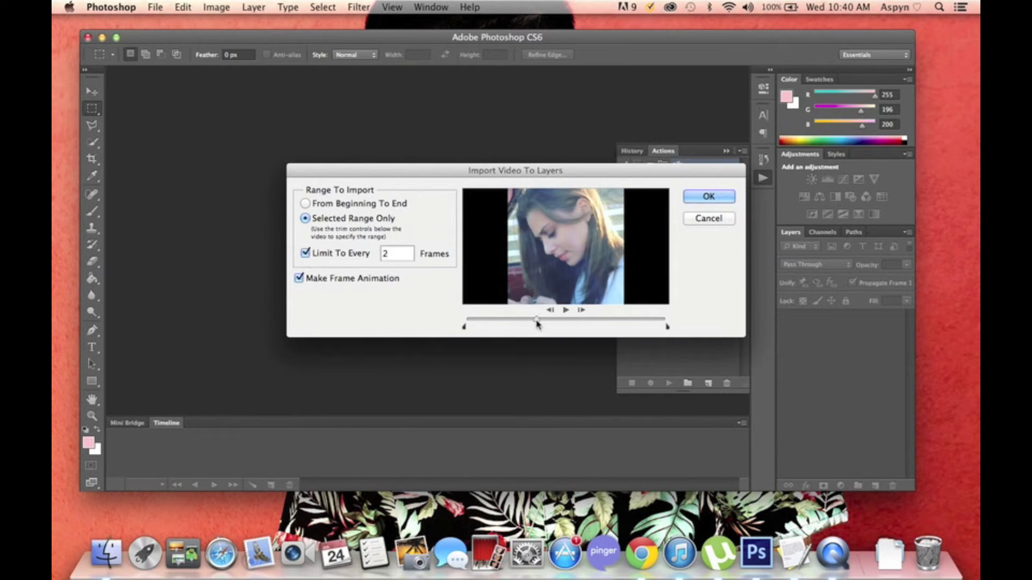
Trim the video's in and out points and import every 2 frames as layers
{"action": "left_click_drag", "start_coordinate": [546, 324], "coordinate": [551, 323]}
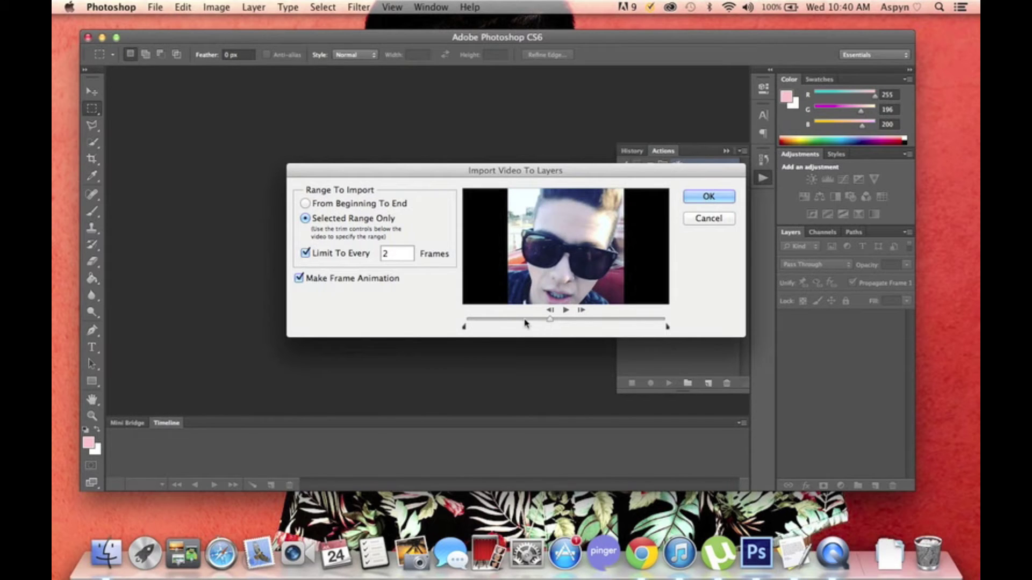
{"action": "left_click_drag", "start_coordinate": [465, 327], "coordinate": [594, 323]}
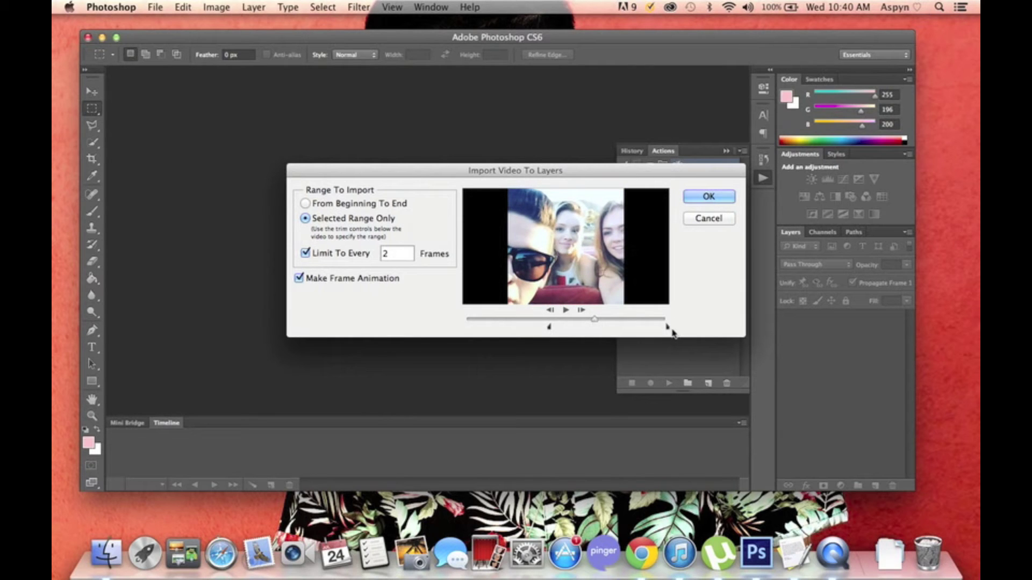
{"action": "left_click_drag", "start_coordinate": [667, 325], "coordinate": [597, 325]}
{"action": "left_click", "coordinate": [708, 197]}
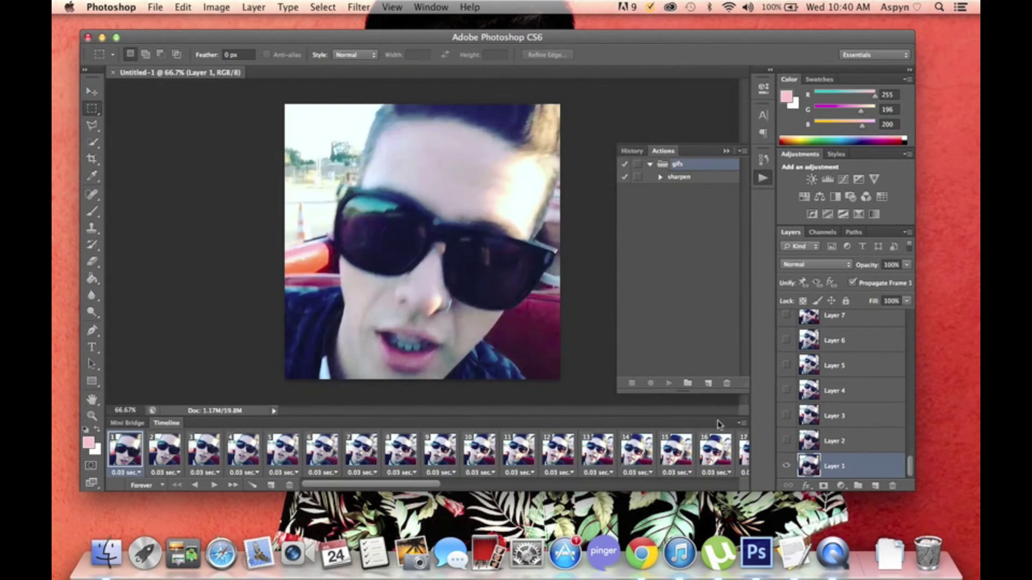
Select all animation frames and set each frame delay to 0.1 seconds
{"action": "left_click", "coordinate": [740, 423]}
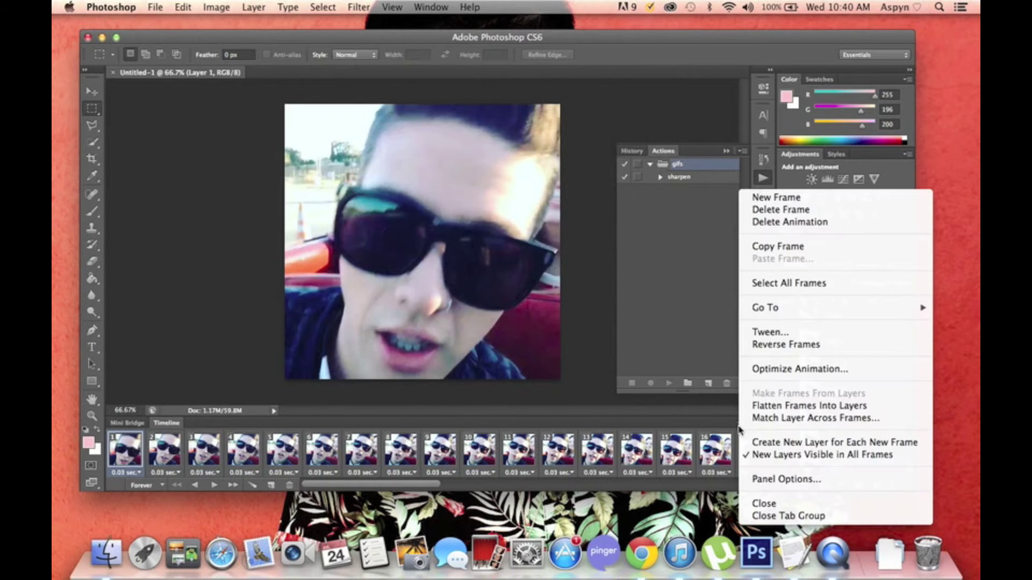
{"action": "left_click", "coordinate": [795, 281]}
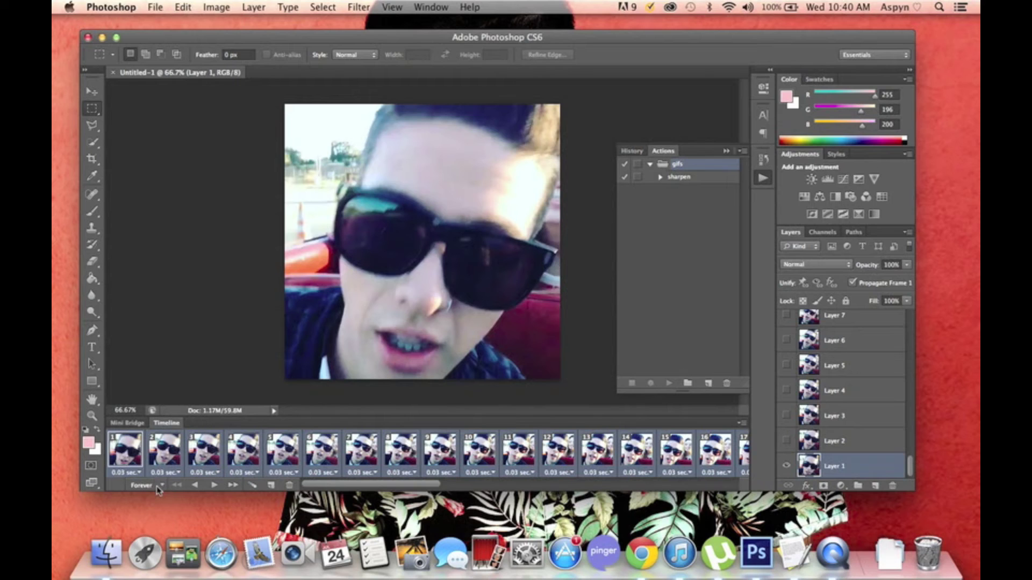
{"action": "left_click", "coordinate": [141, 470]}
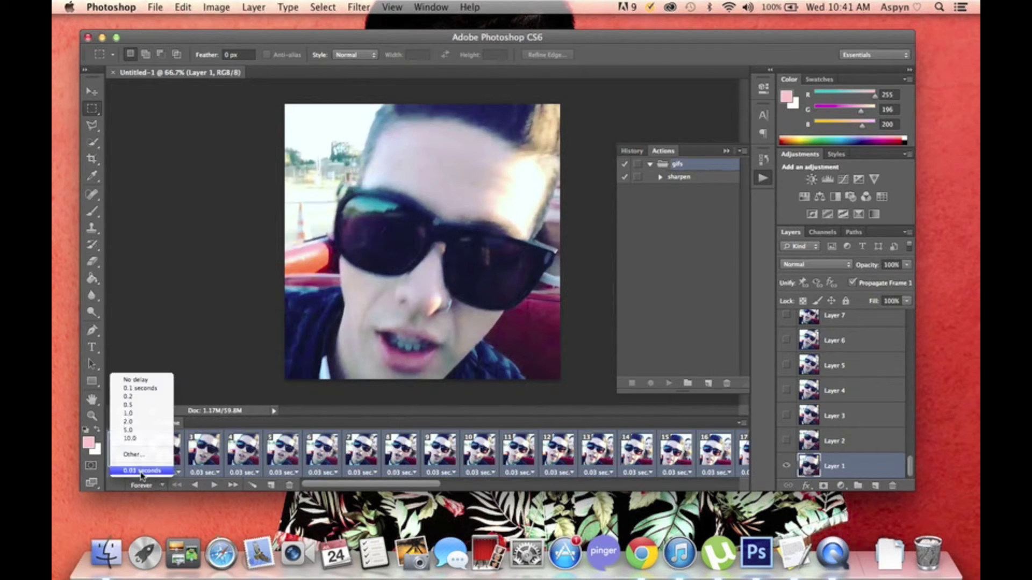
{"action": "left_click", "coordinate": [168, 389]}
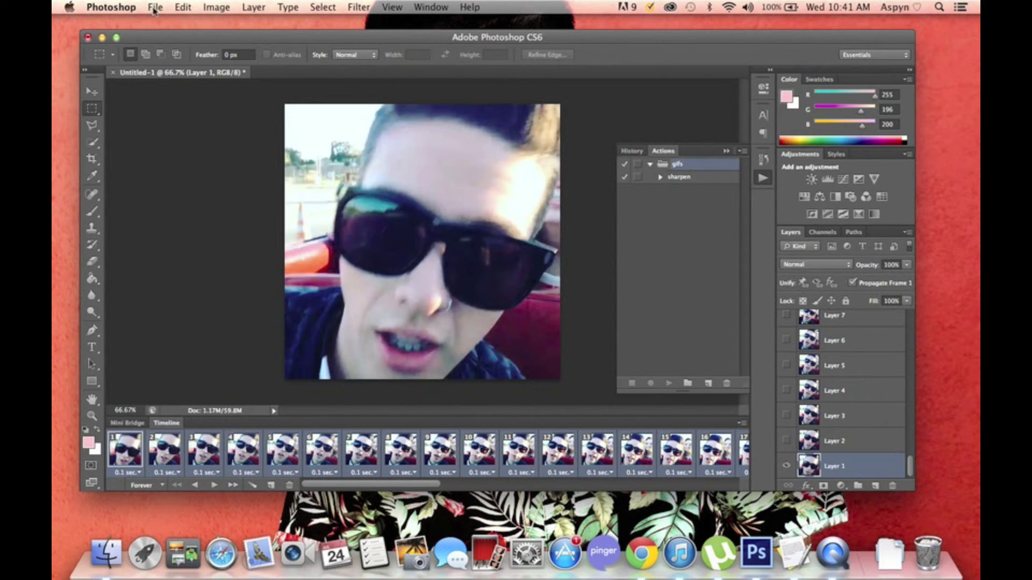
Resize the image to 300 × 300 pixels in Image Size
{"action": "left_click", "coordinate": [207, 8]}
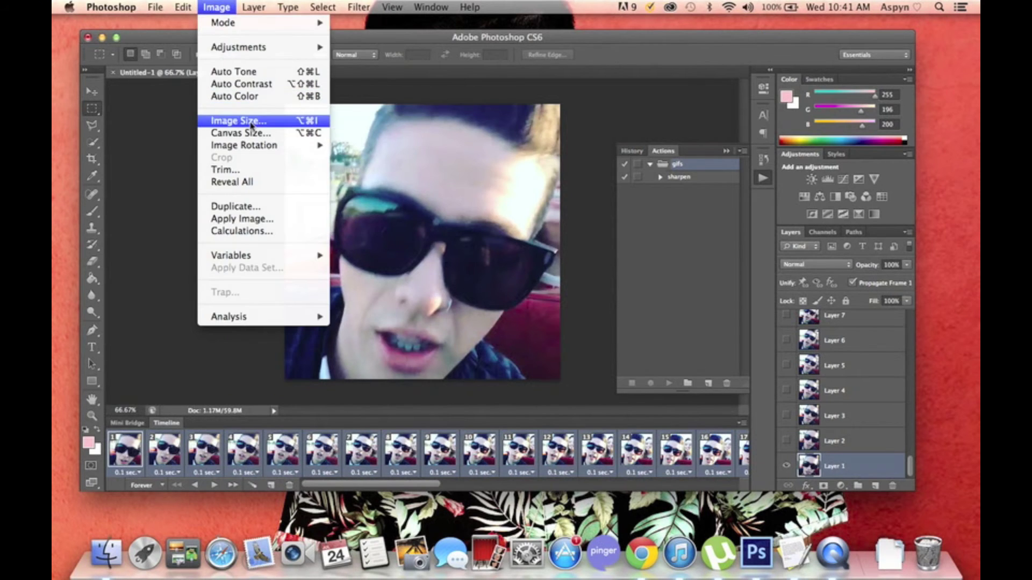
{"action": "left_click", "coordinate": [250, 123]}
{"action": "type", "text": "300"}
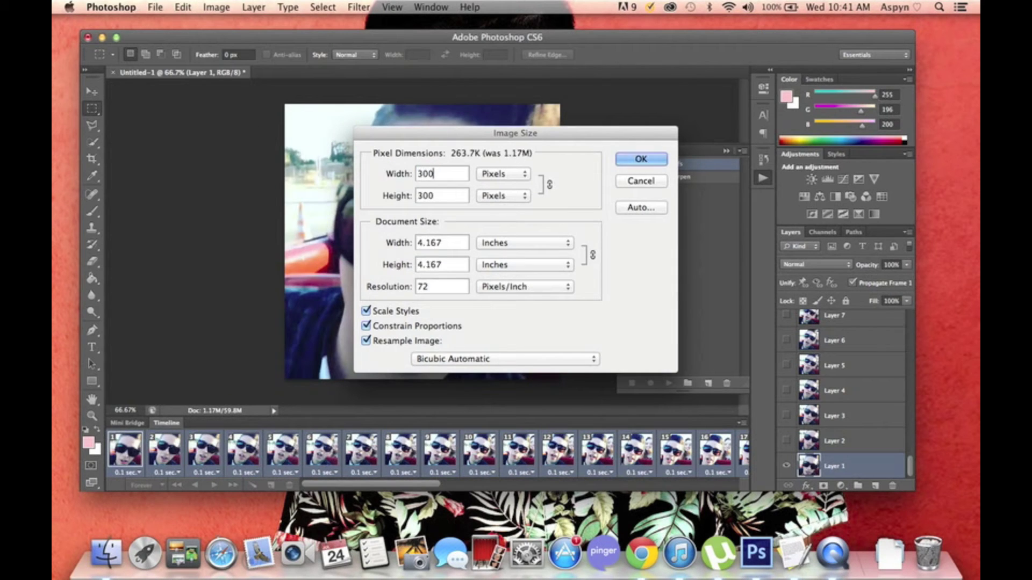
{"action": "key", "text": "Return"}
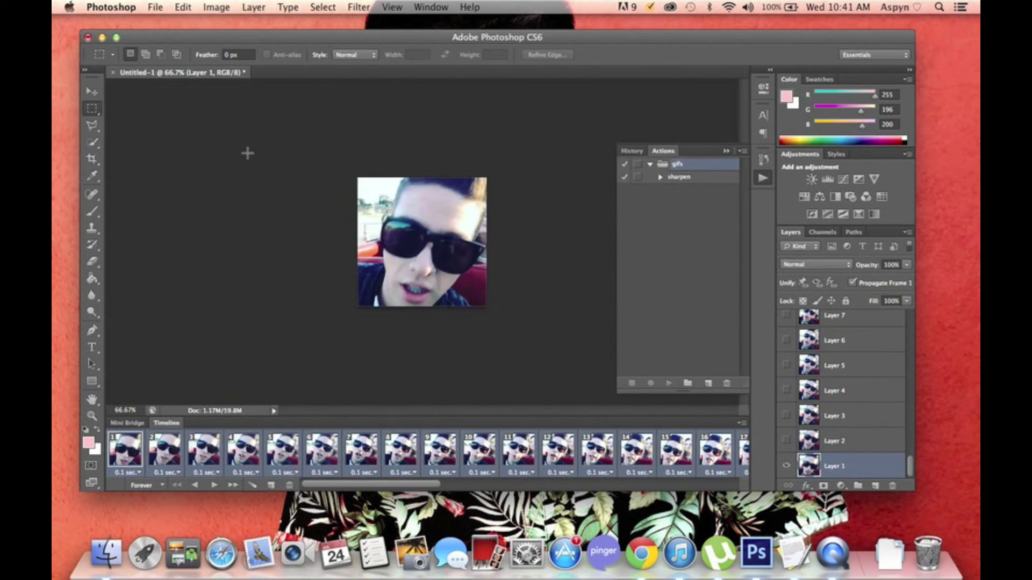
Preview the animation, stop it on the first frame, and return to TextEdit
{"action": "left_click", "coordinate": [214, 486]}
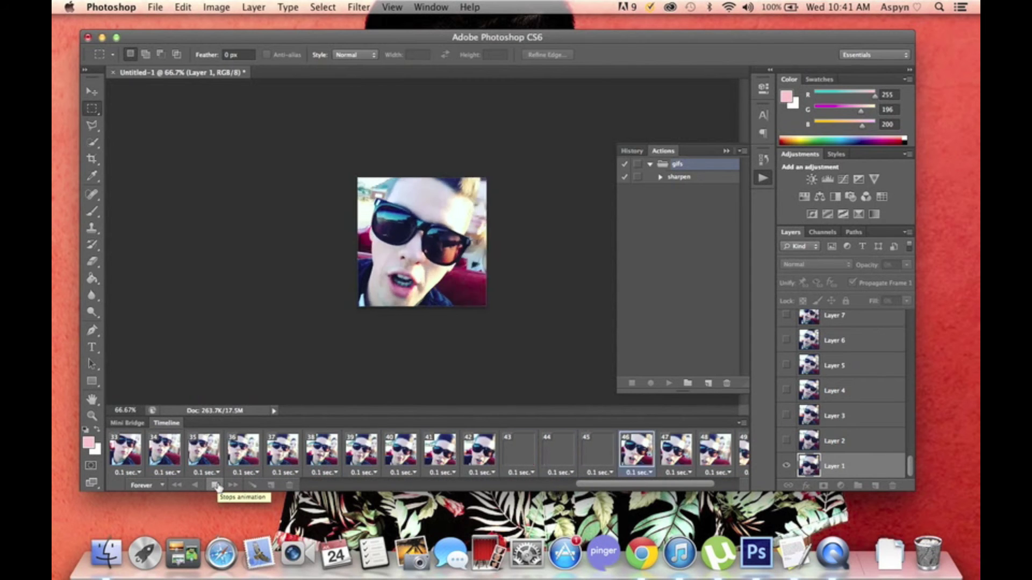
{"action": "left_click", "coordinate": [215, 486]}
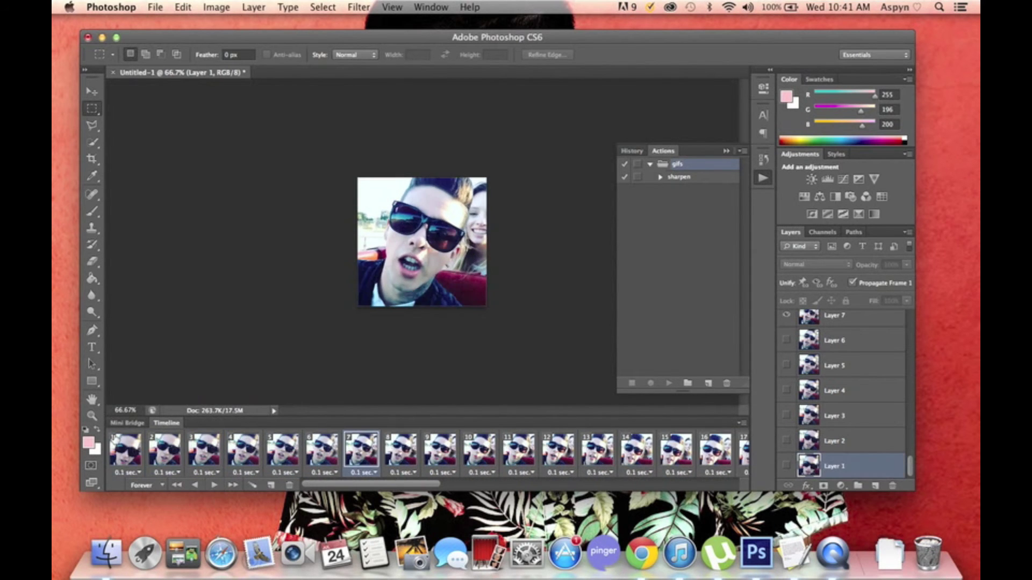
{"action": "left_click", "coordinate": [126, 451]}
{"action": "key", "text": "super+Tab"}
Type the note about adding a PSD and using the Sharpen All script on all layers
{"action": "key", "text": "Return"}
{"action": "key", "text": "Return"}
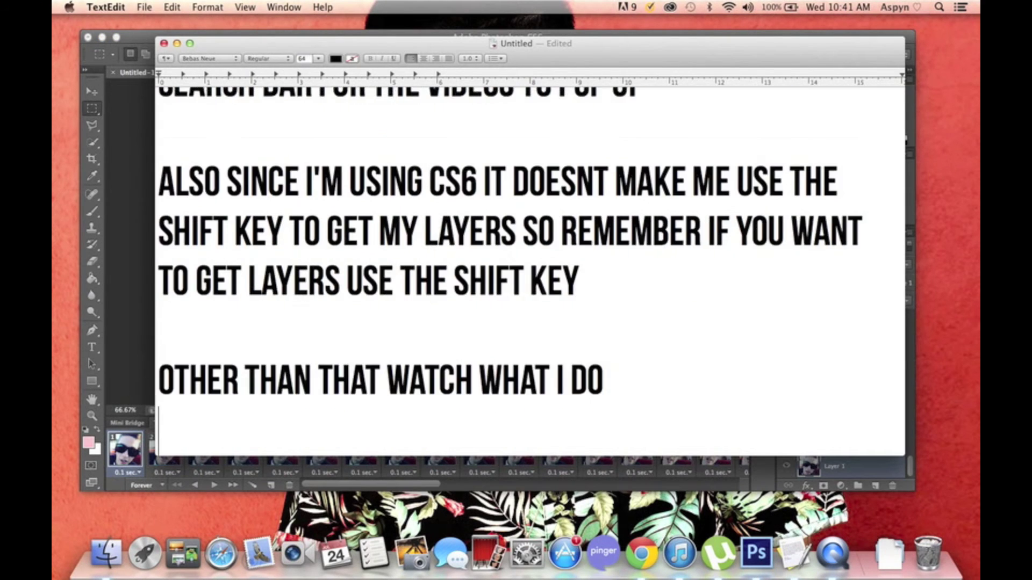
{"action": "type", "text": "NOW SINCE I HAVE IT MADE "}
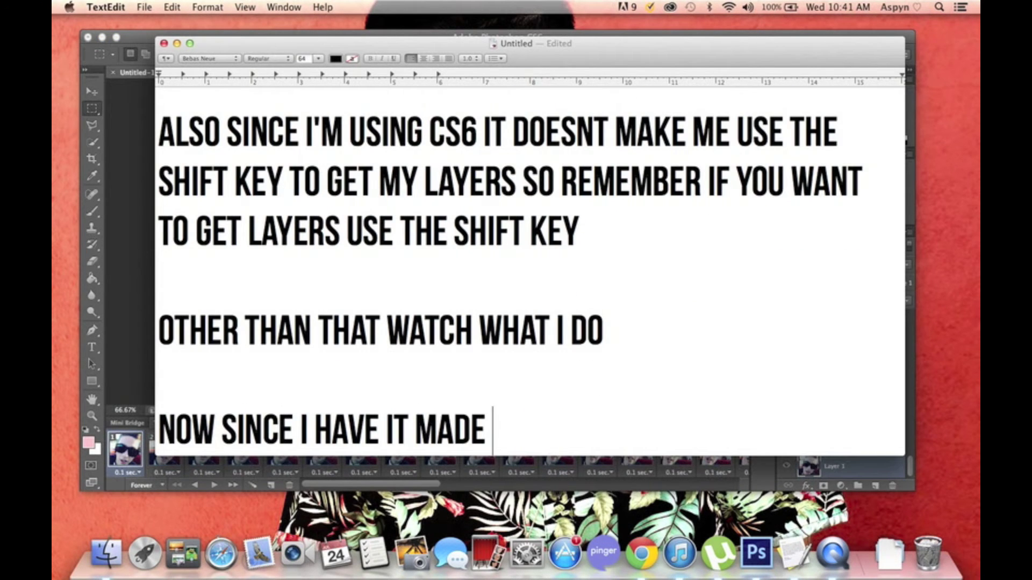
{"action": "type", "text": "I'M GOING TO ADD A PSD"}
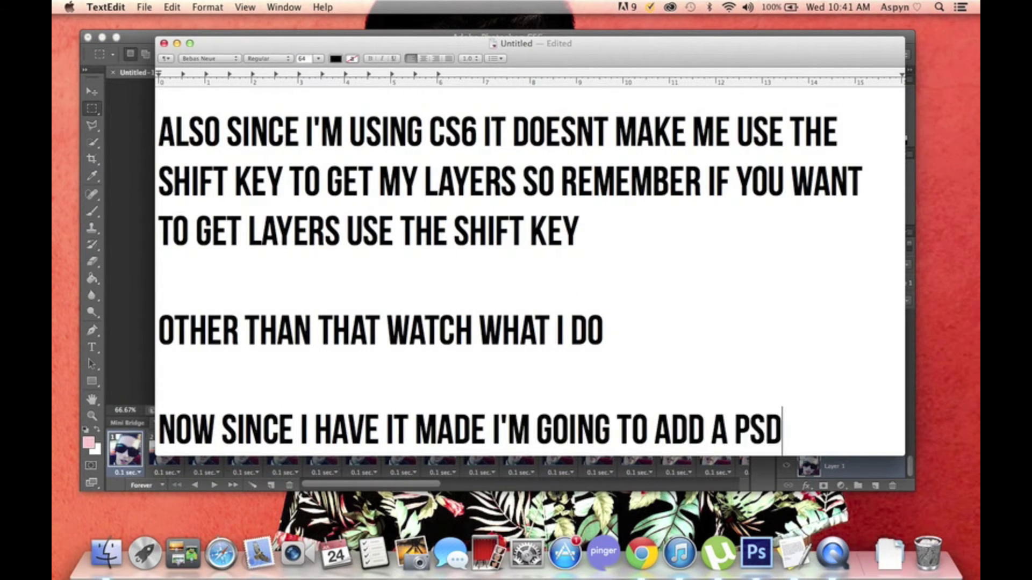
{"action": "key", "text": "Return"}
{"action": "type", "text": "AND USE THE SHARPEN ALL"}
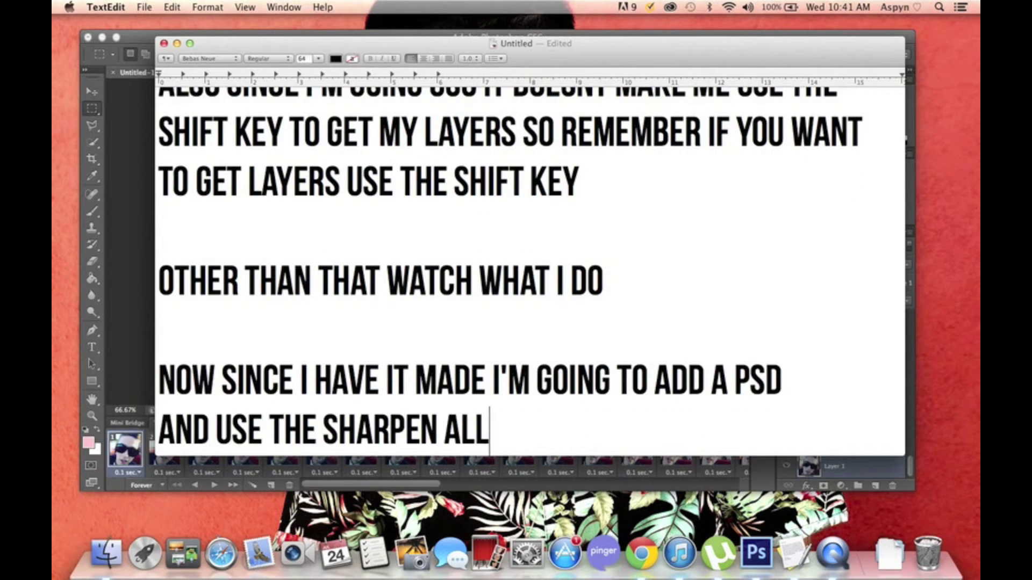
{"action": "type", "text": " SCRIPT I HAVE TO SHARPE"}
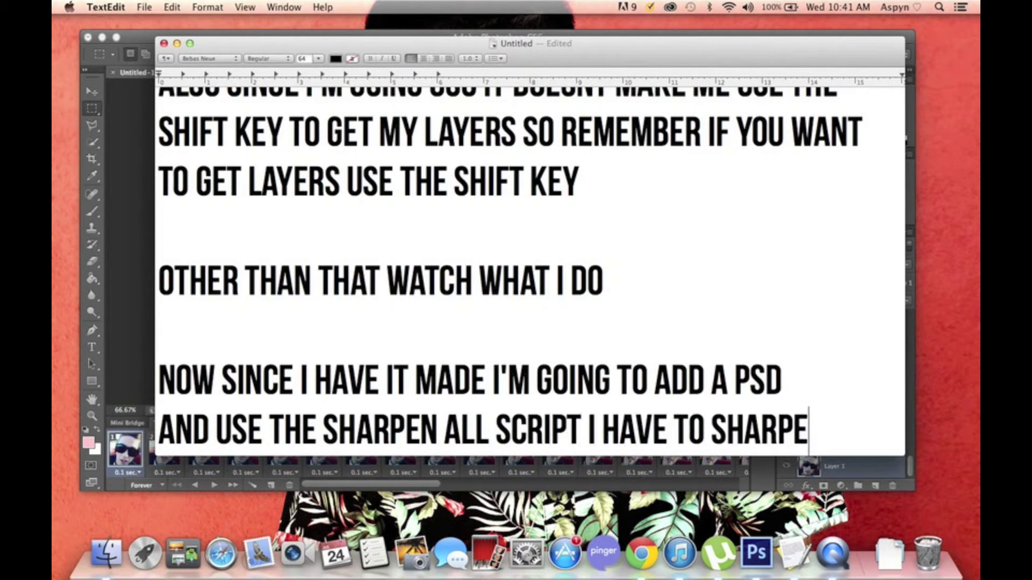
{"action": "type", "text": "N ALL THE LAYERS"}
{"action": "key", "text": "Return"}
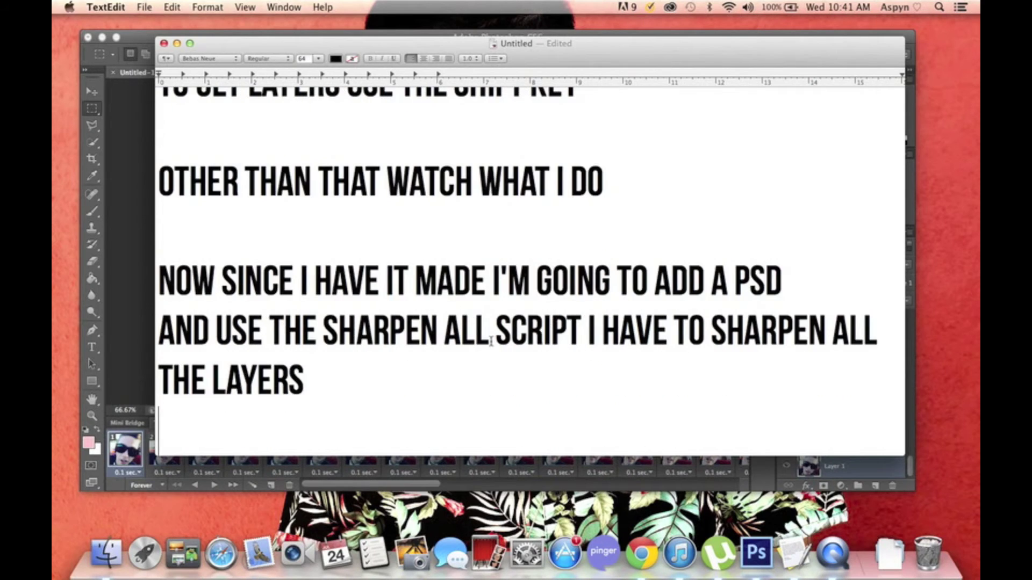
{"action": "left_click", "coordinate": [142, 354]}
Run the Sharpen All script, then delete the stray first animation frame
{"action": "left_click", "coordinate": [161, 8]}
{"action": "mouse_move", "coordinate": [169, 292]}
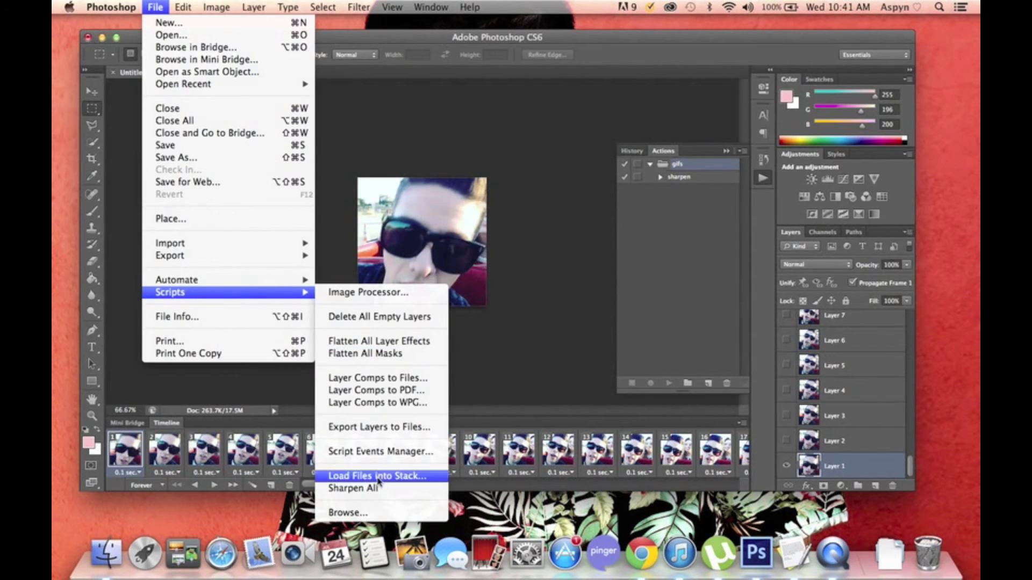
{"action": "left_click", "coordinate": [366, 488]}
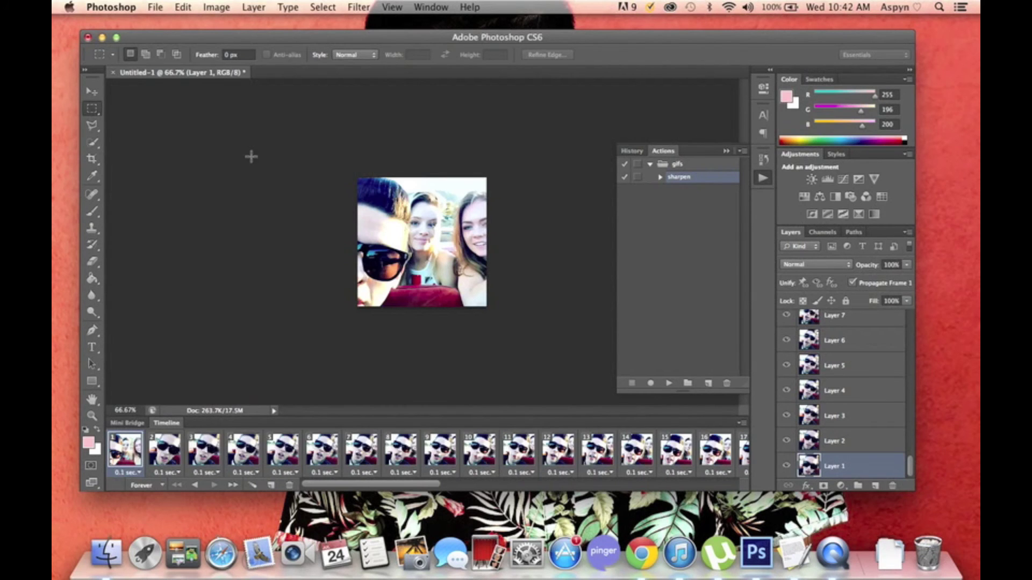
{"action": "left_click", "coordinate": [289, 485]}
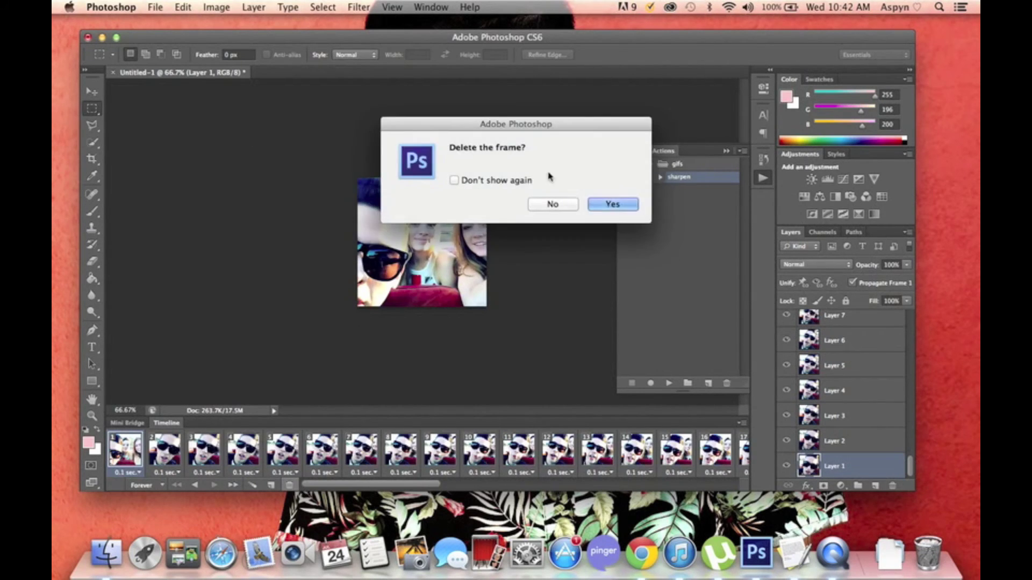
{"action": "left_click", "coordinate": [606, 207]}
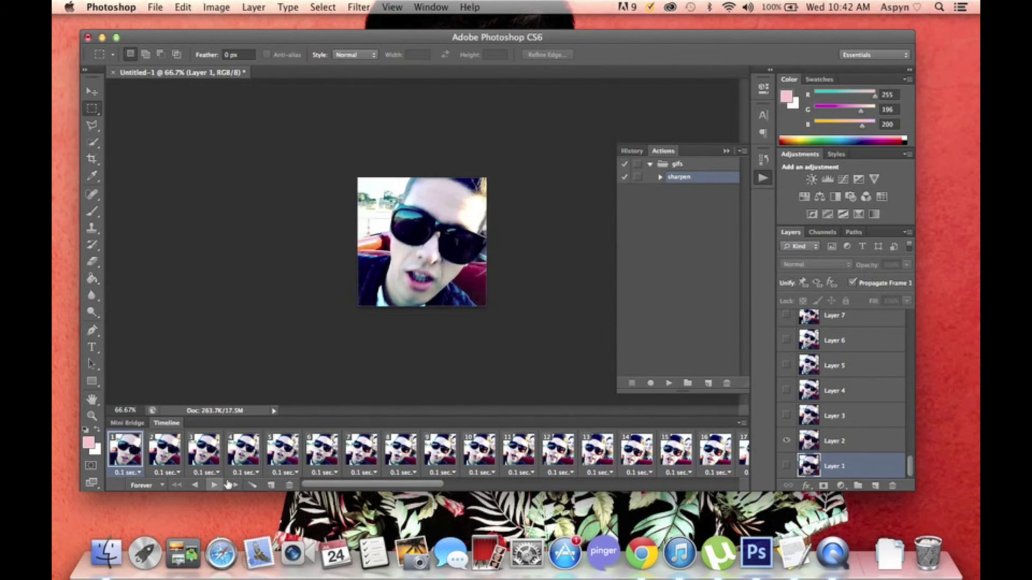
{"action": "left_click", "coordinate": [156, 6]}
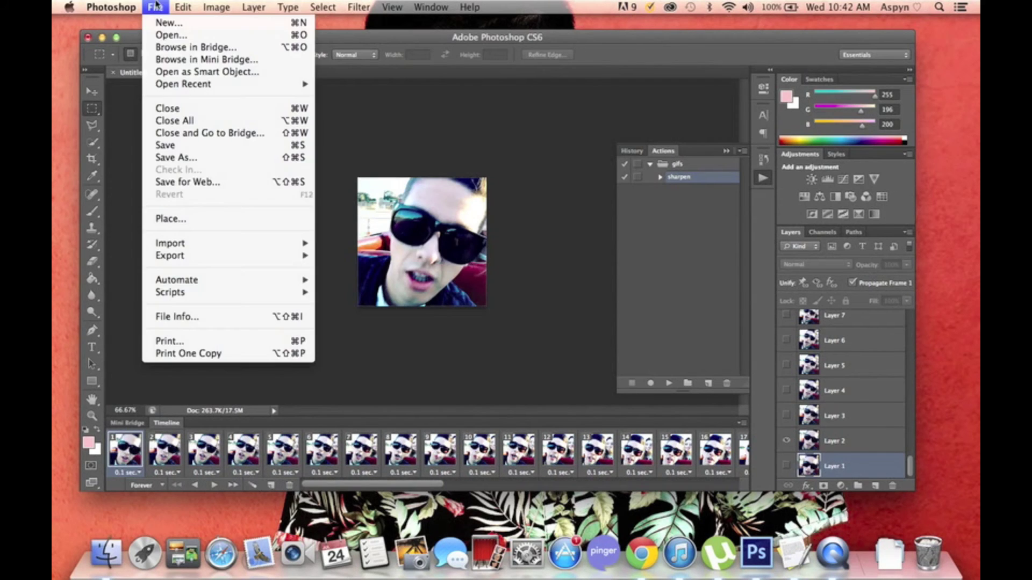
{"action": "left_click", "coordinate": [169, 38]}
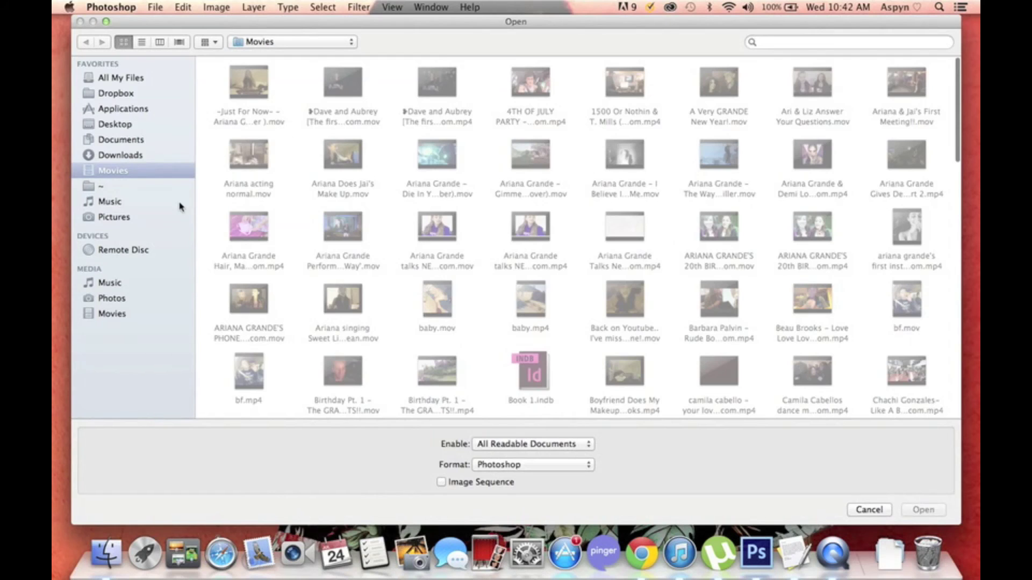
{"action": "left_click", "coordinate": [135, 220]}
{"action": "double_click", "coordinate": [237, 86]}
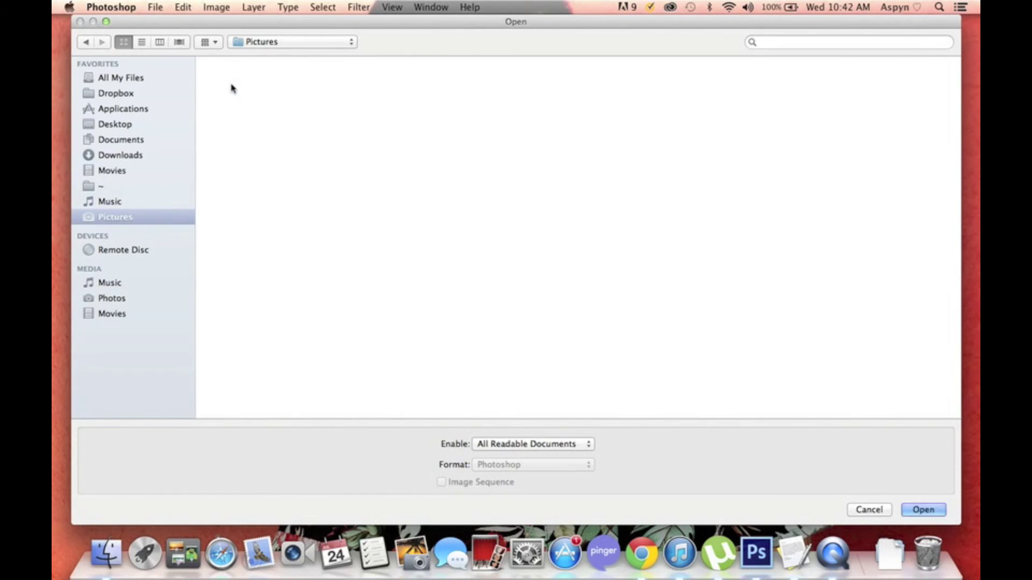
{"action": "double_click", "coordinate": [407, 78]}
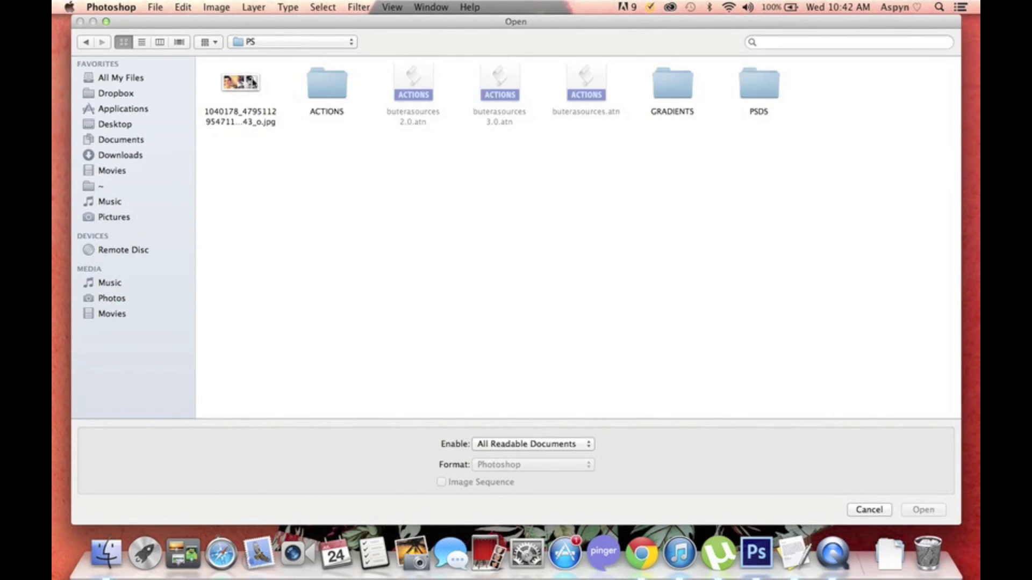
{"action": "double_click", "coordinate": [745, 79]}
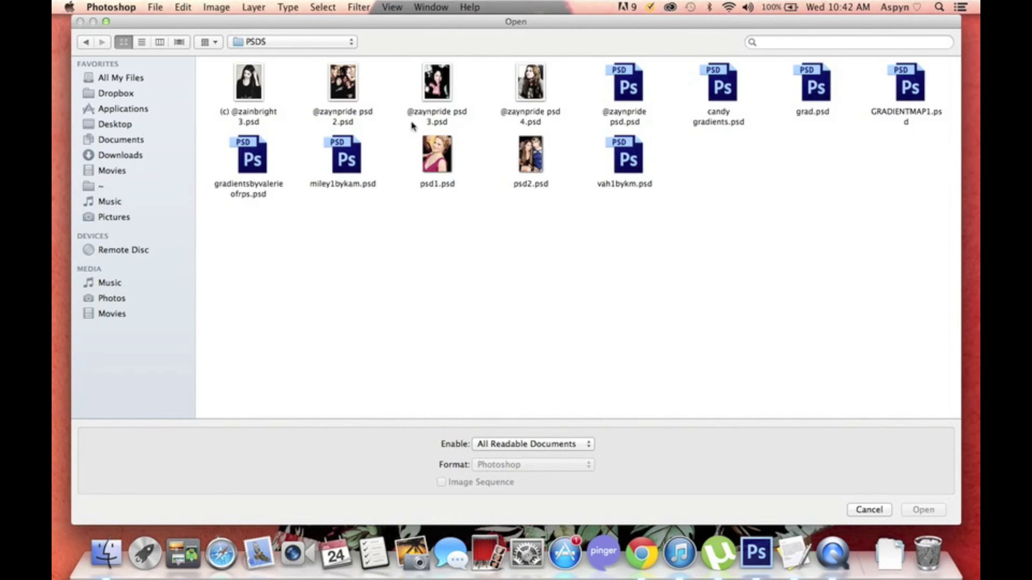
{"action": "left_click", "coordinate": [437, 82]}
{"action": "key", "text": "Return"}
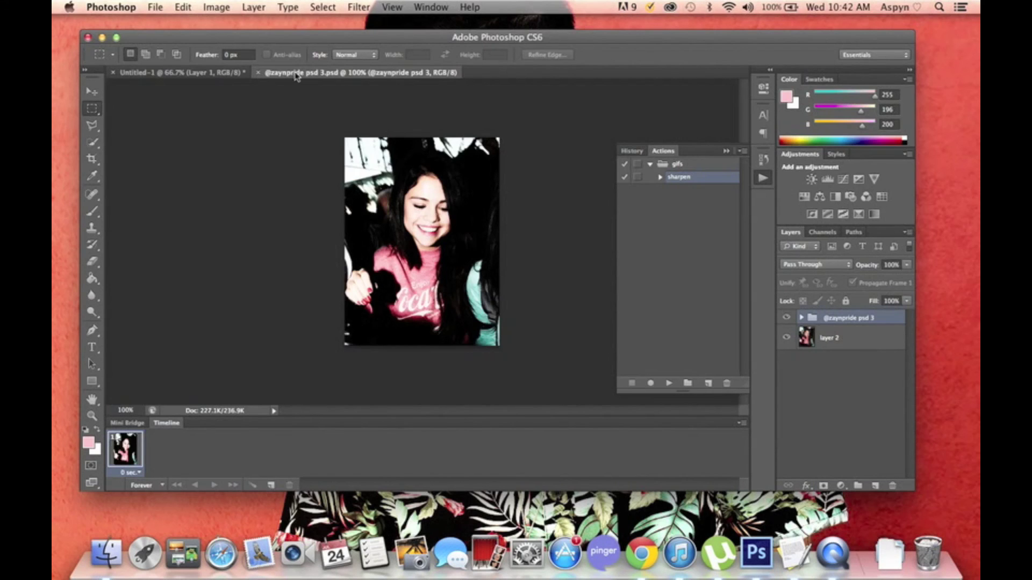
{"action": "right_click", "coordinate": [302, 75]}
{"action": "left_click", "coordinate": [371, 115]}
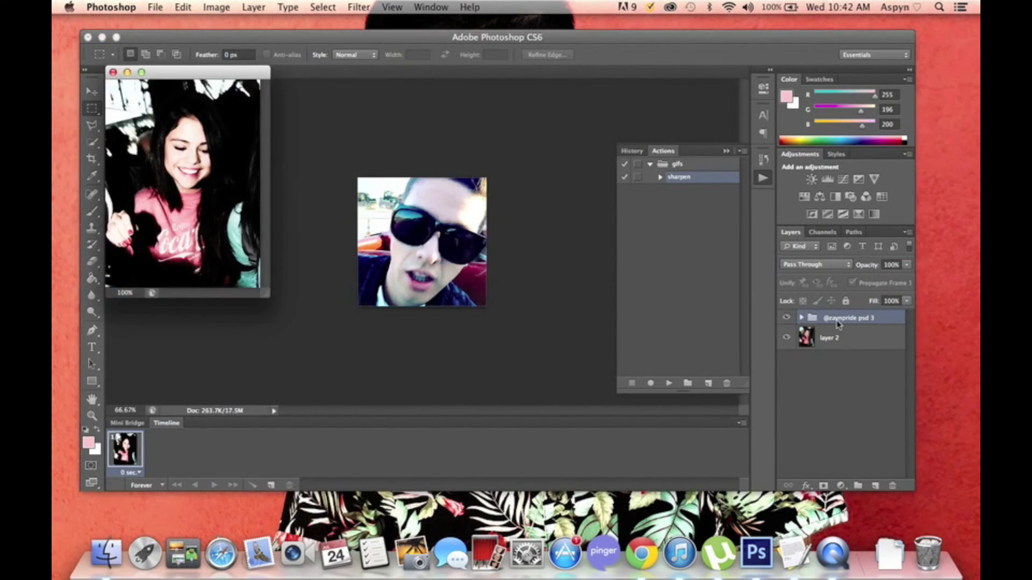
{"action": "left_click_drag", "start_coordinate": [847, 323], "coordinate": [421, 272]}
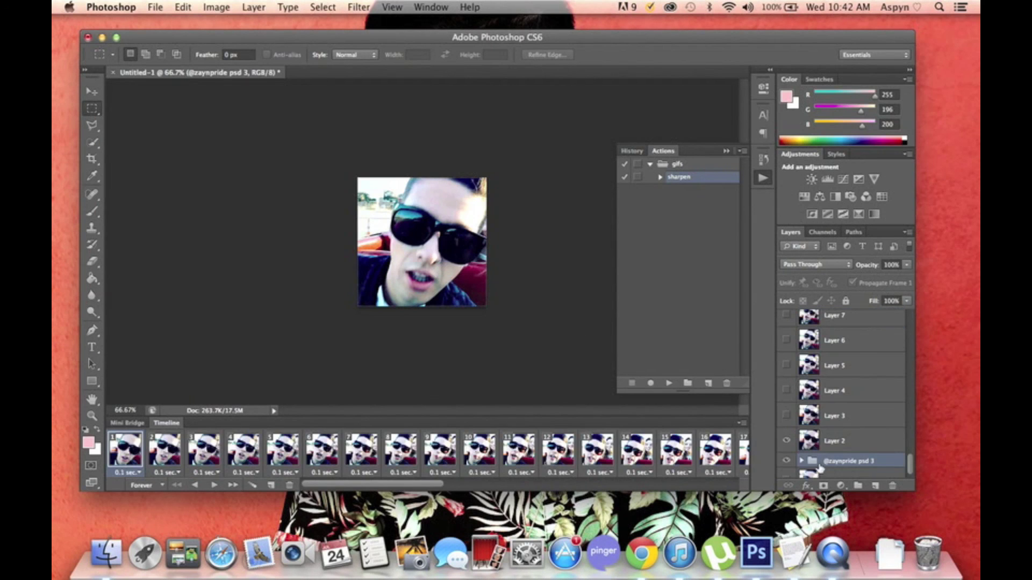
{"action": "left_click_drag", "start_coordinate": [825, 463], "coordinate": [821, 260]}
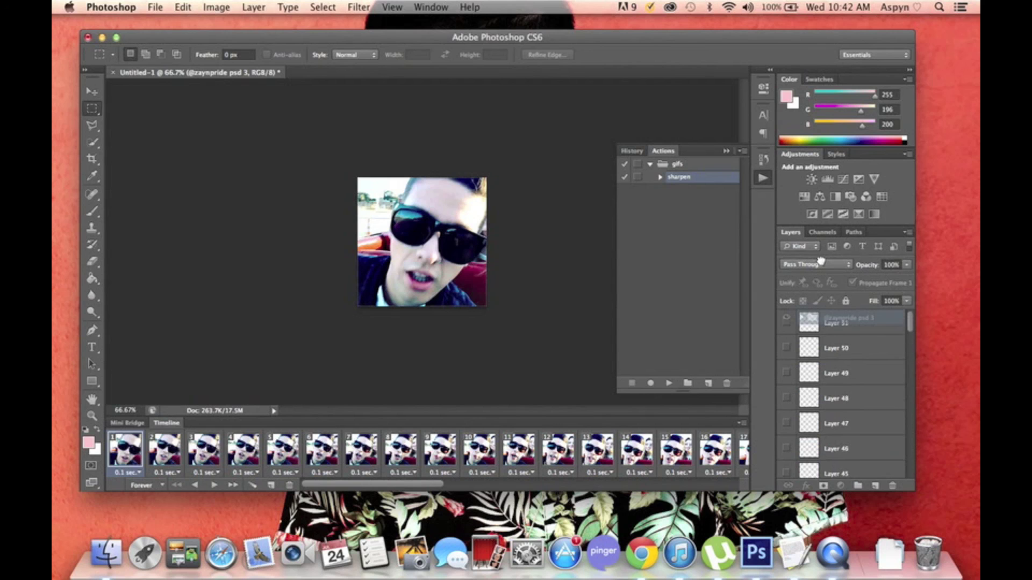
{"action": "left_click_drag", "start_coordinate": [820, 260], "coordinate": [812, 317]}
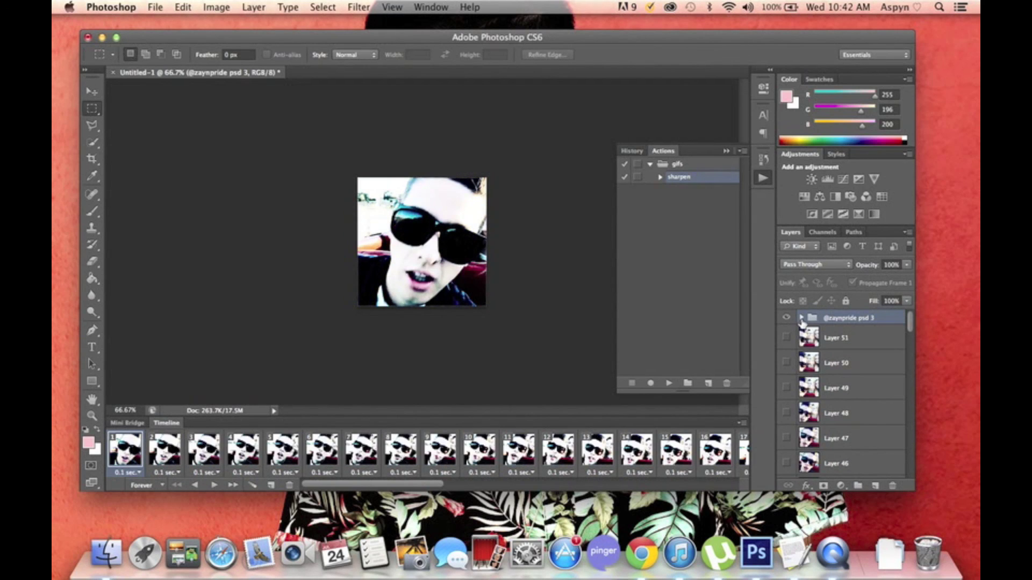
Hide two of the coloring group's adjustment layers and play the animation preview
{"action": "left_click", "coordinate": [800, 319]}
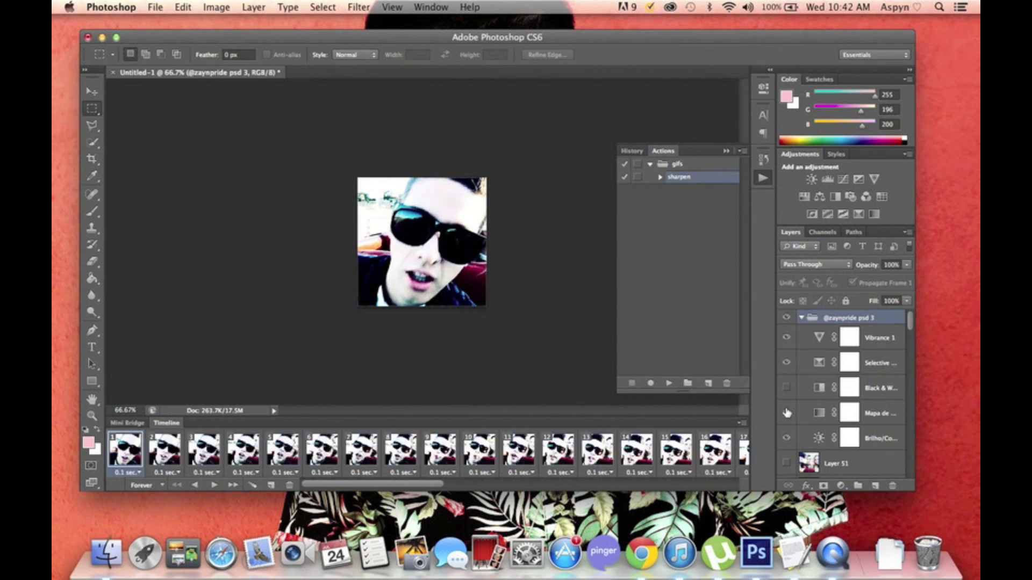
{"action": "left_click_drag", "start_coordinate": [786, 389], "coordinate": [786, 413]}
{"action": "left_click", "coordinate": [801, 319]}
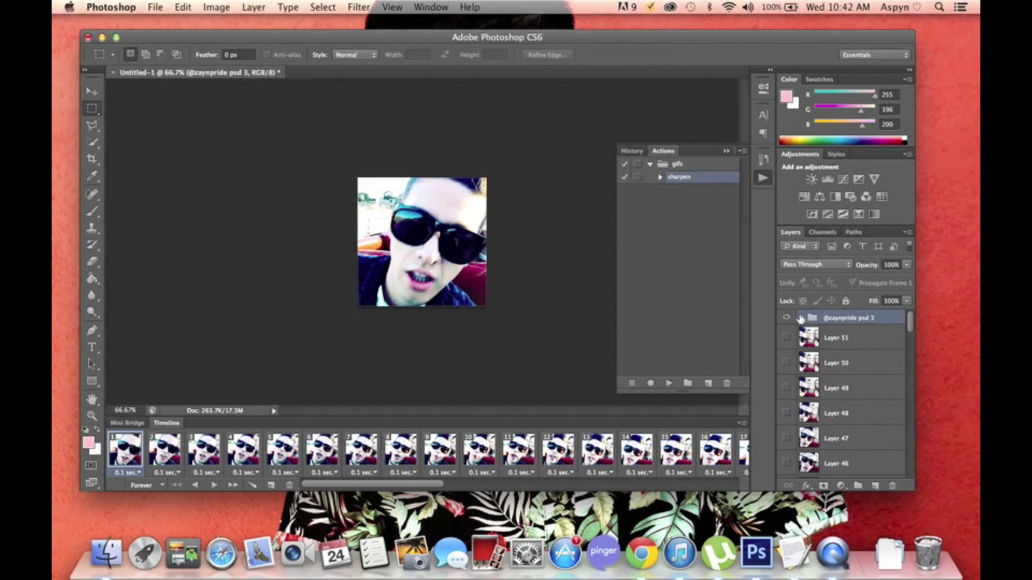
{"action": "left_click", "coordinate": [215, 485]}
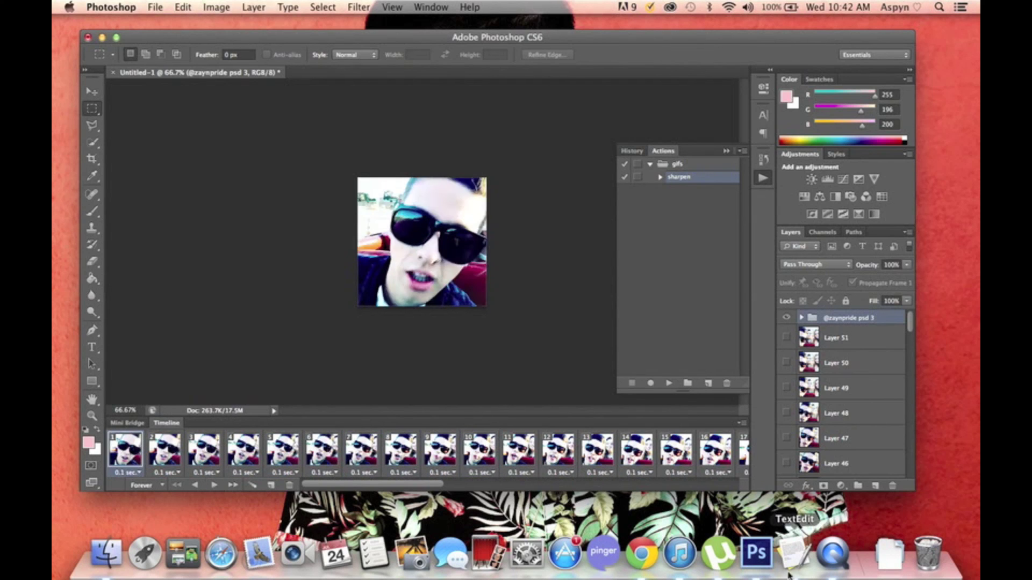
Add the wrap-up note 'ALRIGHT THATS BASICALLY IT / I HOPE THIS HELPE' in TextEdit
{"action": "left_click", "coordinate": [794, 553]}
{"action": "key", "text": "Return"}
{"action": "type", "text": "ALRIGHT T"}
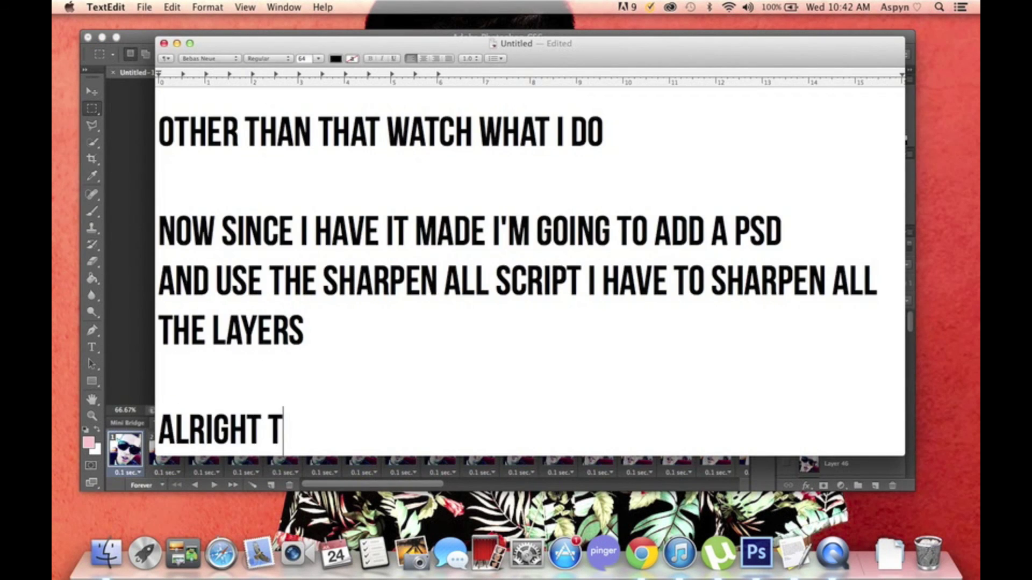
{"action": "type", "text": "HATS BASICALLY IT"}
{"action": "key", "text": "Return"}
{"action": "type", "text": "I HO"}
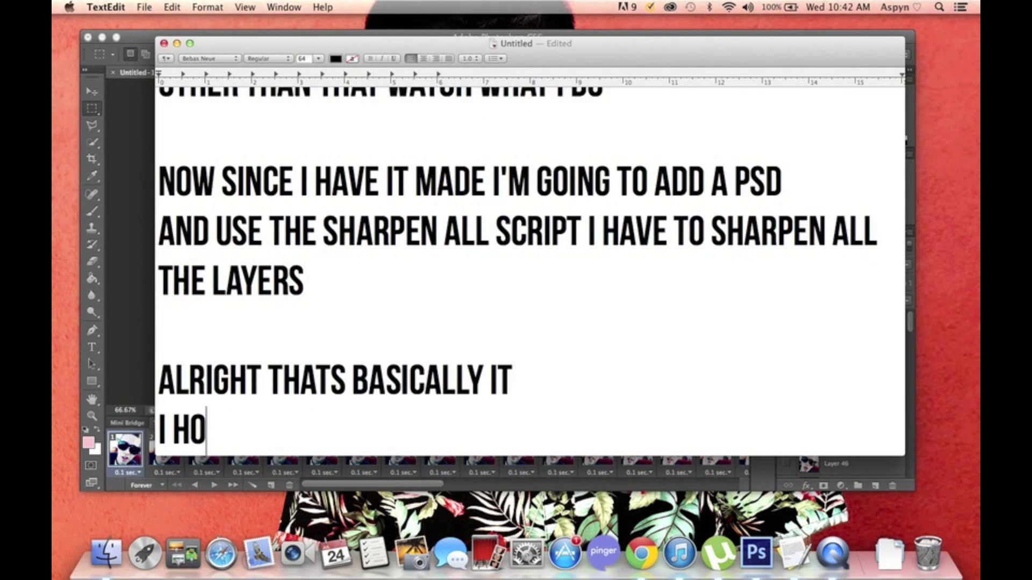